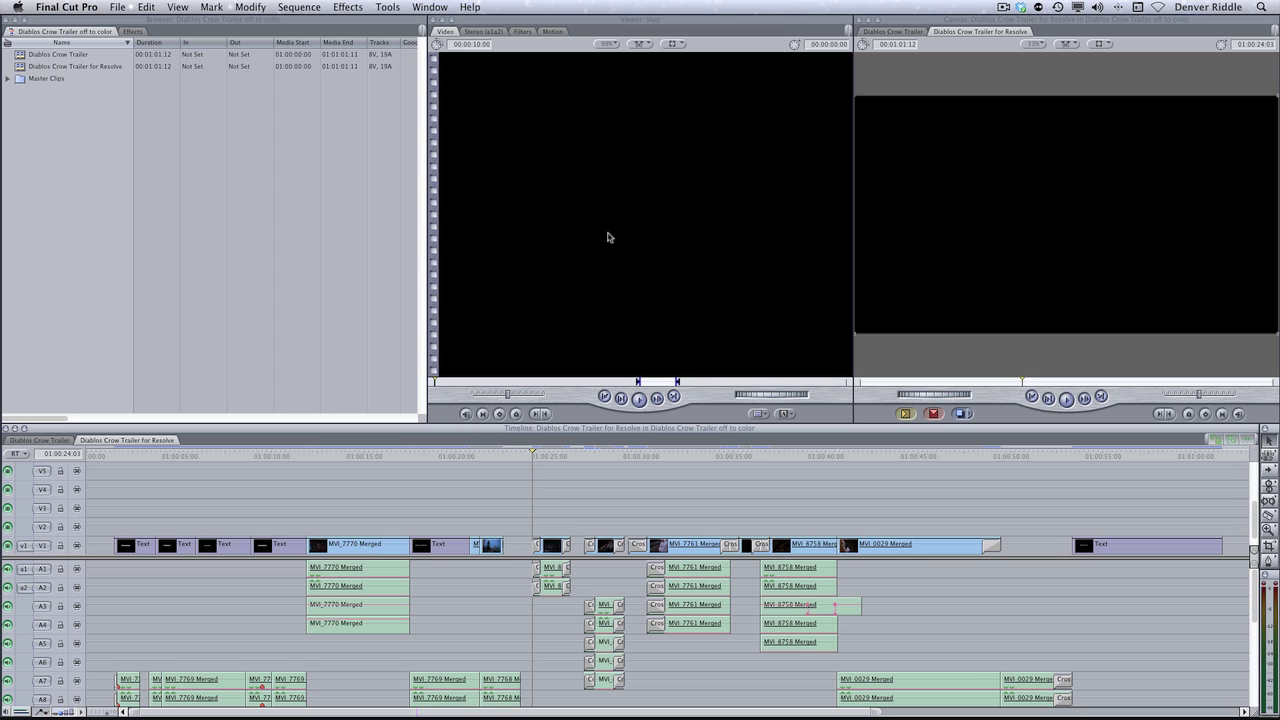
Step: Save the sequence as an Apple XML version 5 file named 'Diablos Crow Trailer for Resolve'
{"action": "left_click", "coordinate": [117, 8]}
{"action": "mouse_move", "coordinate": [158, 243]}
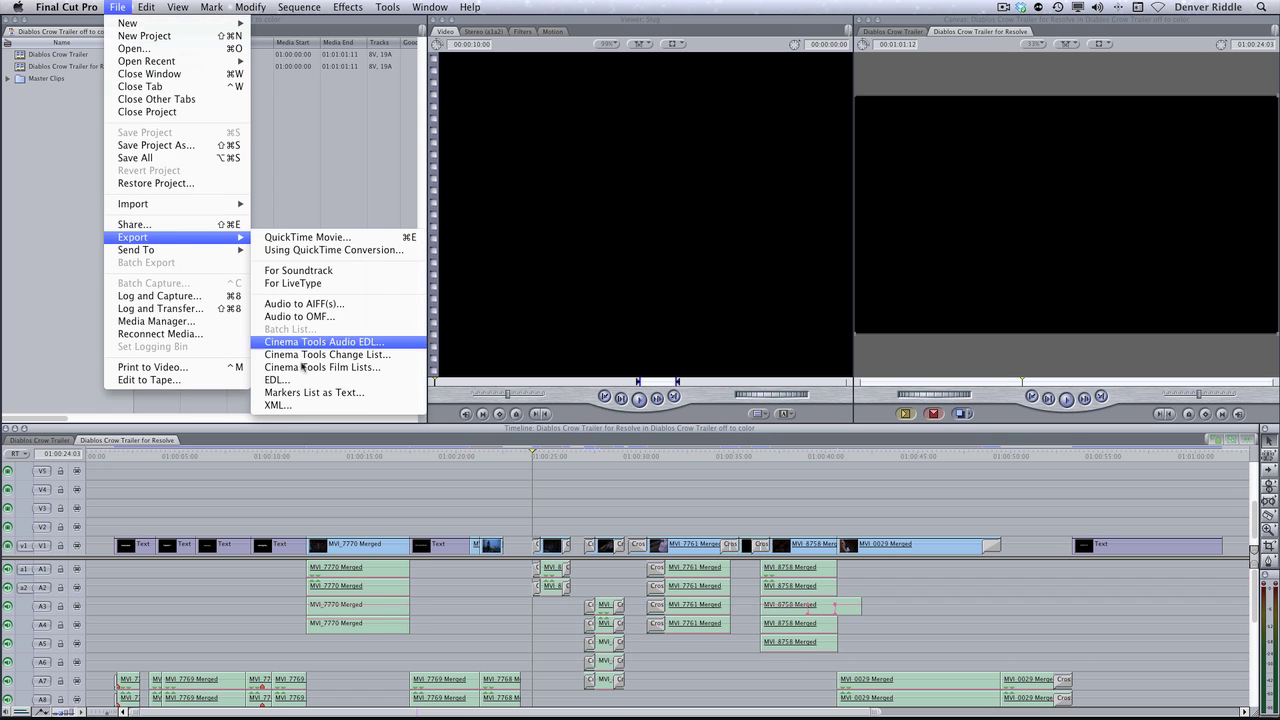
{"action": "left_click", "coordinate": [305, 406]}
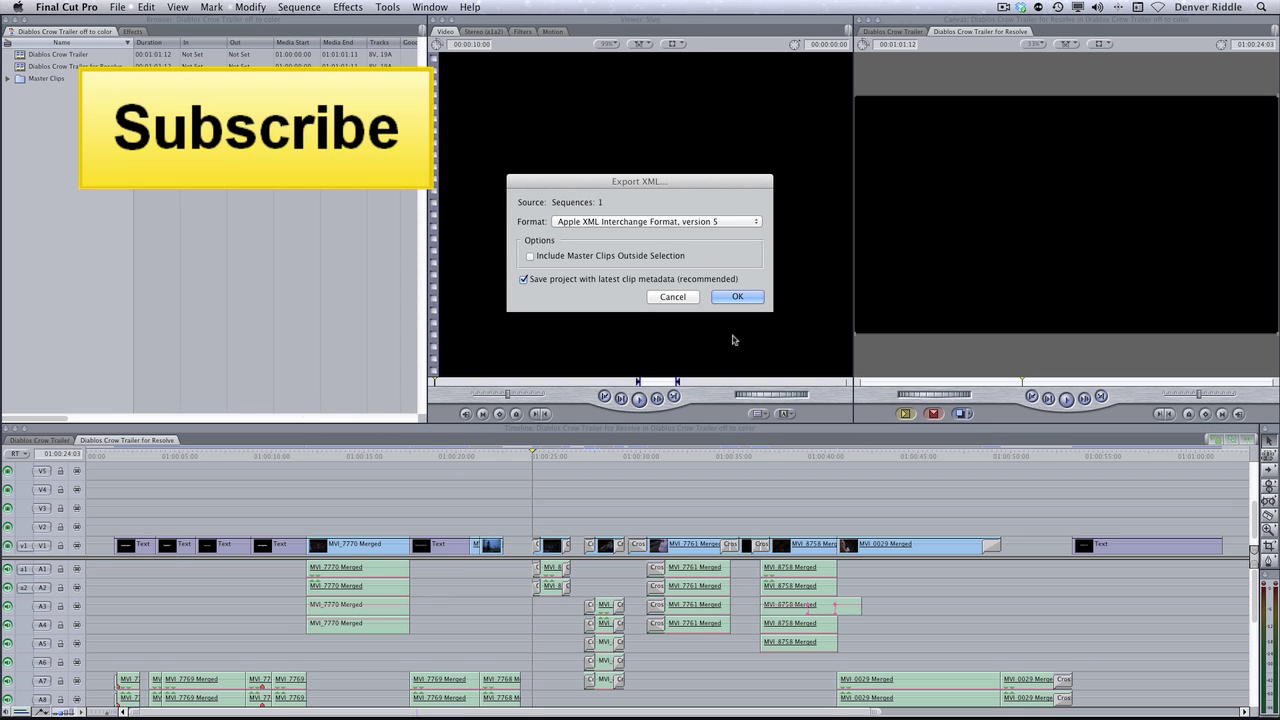
{"action": "left_click", "coordinate": [737, 297]}
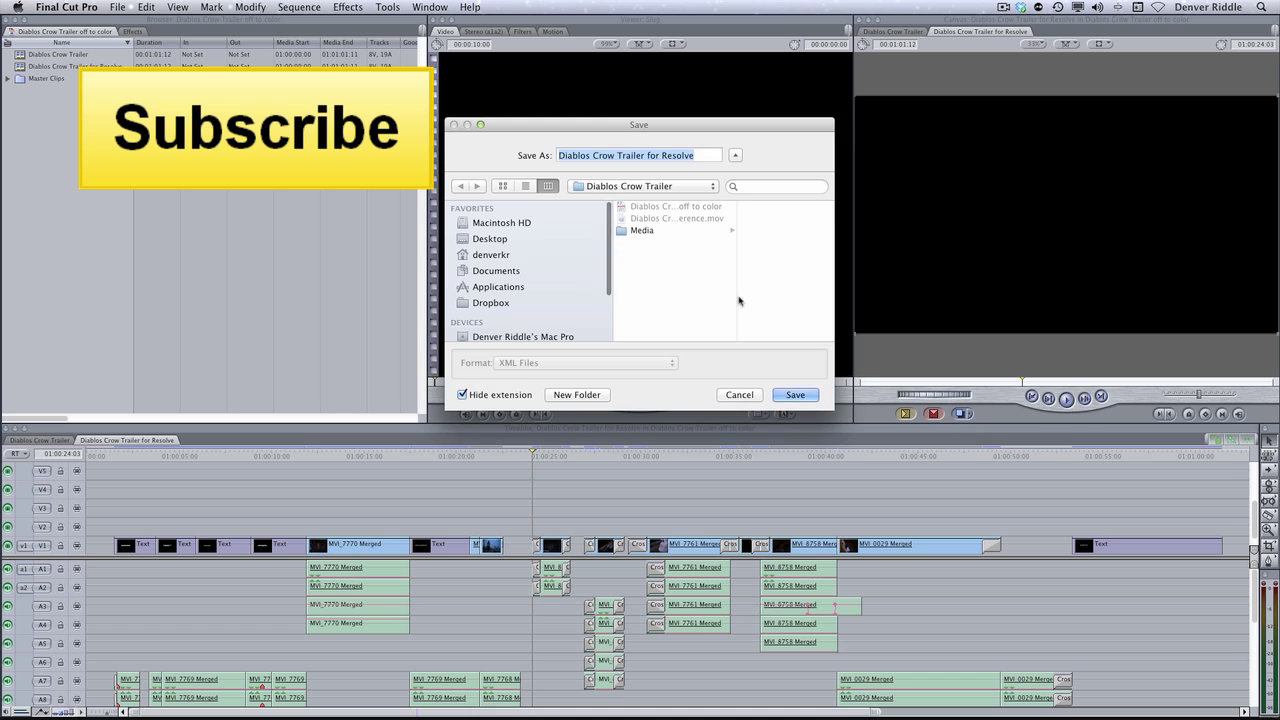
{"action": "left_click", "coordinate": [795, 395]}
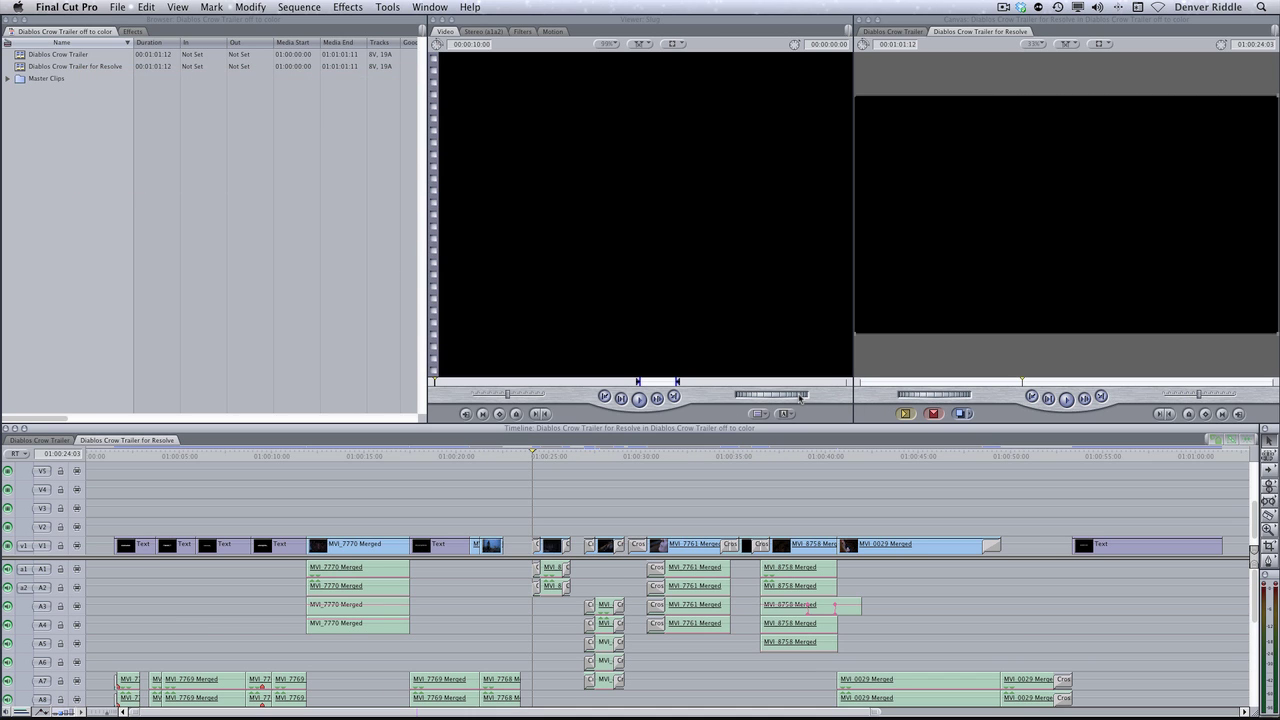
Step: Check the XML export options in Premiere Pro's and Final Cut Pro X's File menus
{"action": "key", "text": "super+Tab"}
{"action": "key", "text": "super+Tab"}
{"action": "key", "text": "super+Tab"}
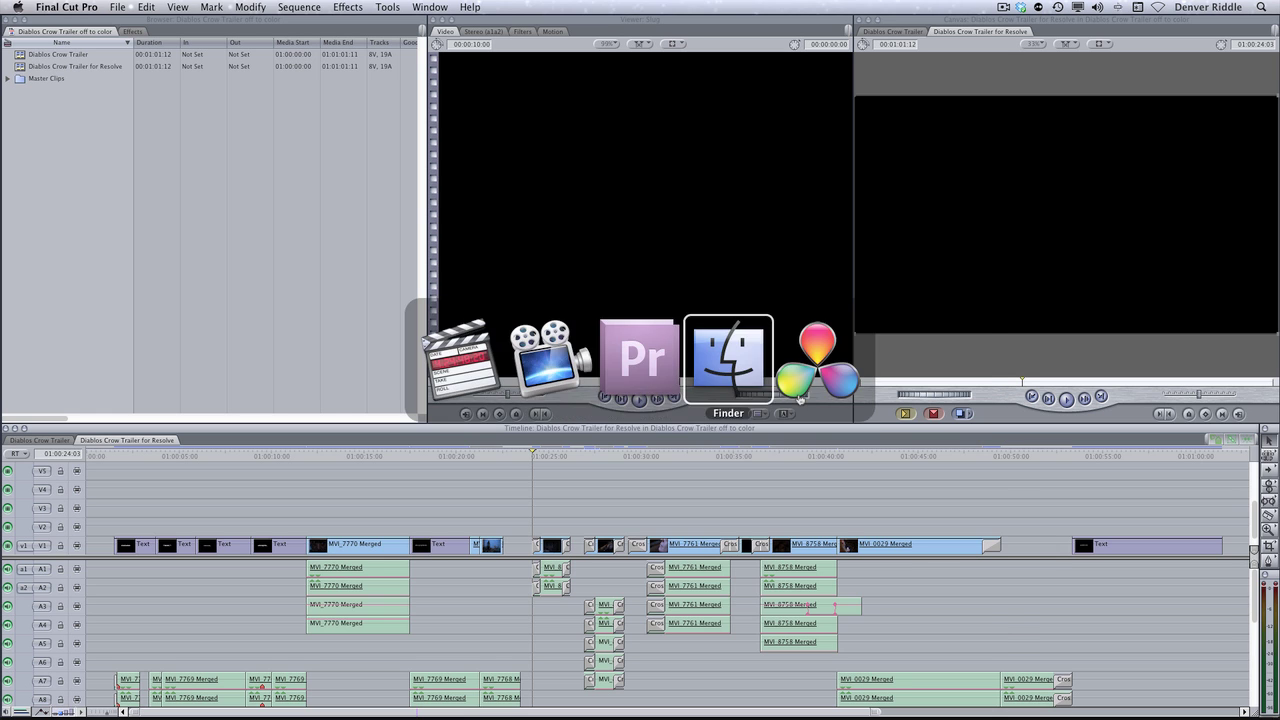
{"action": "left_click", "coordinate": [767, 318]}
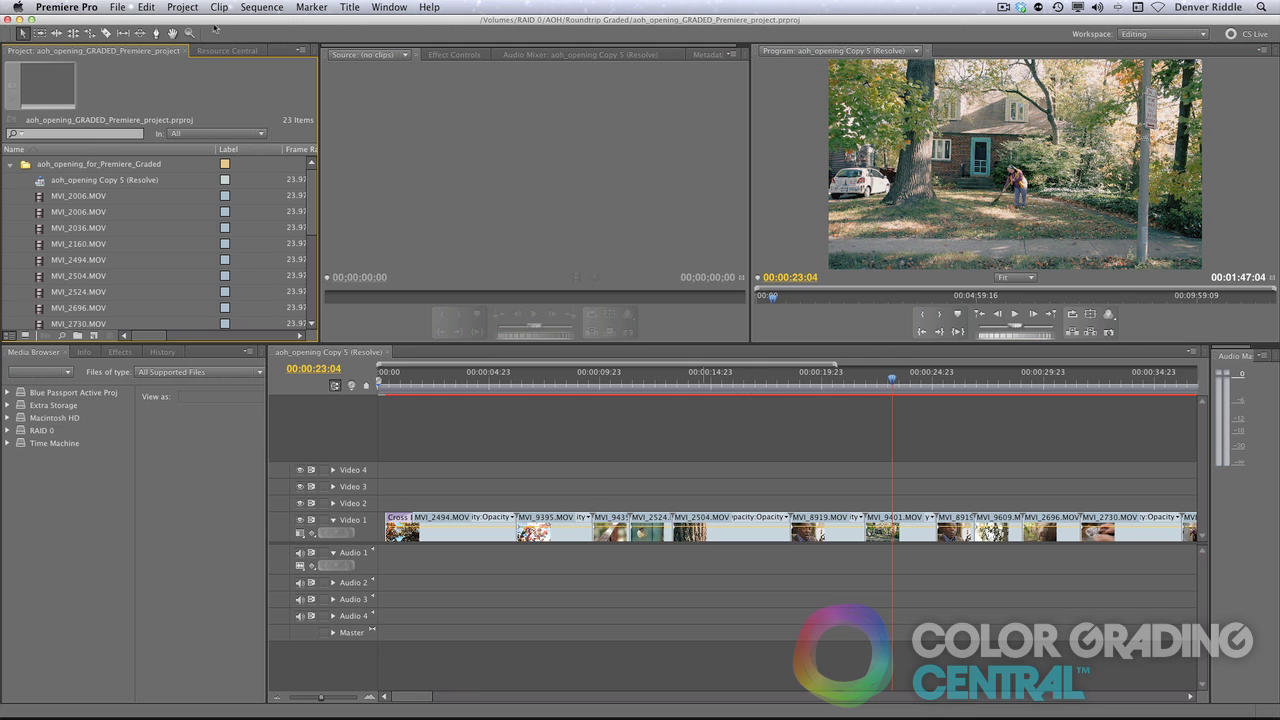
{"action": "left_click", "coordinate": [119, 7]}
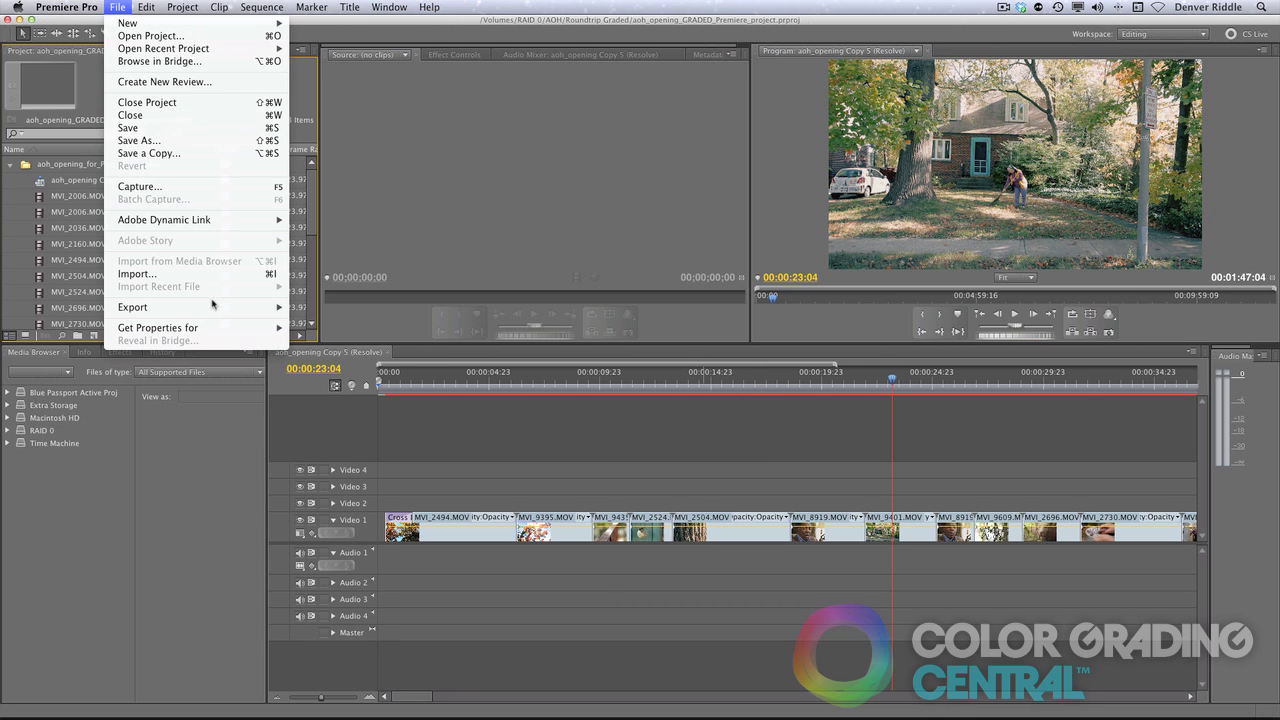
{"action": "mouse_move", "coordinate": [251, 312]}
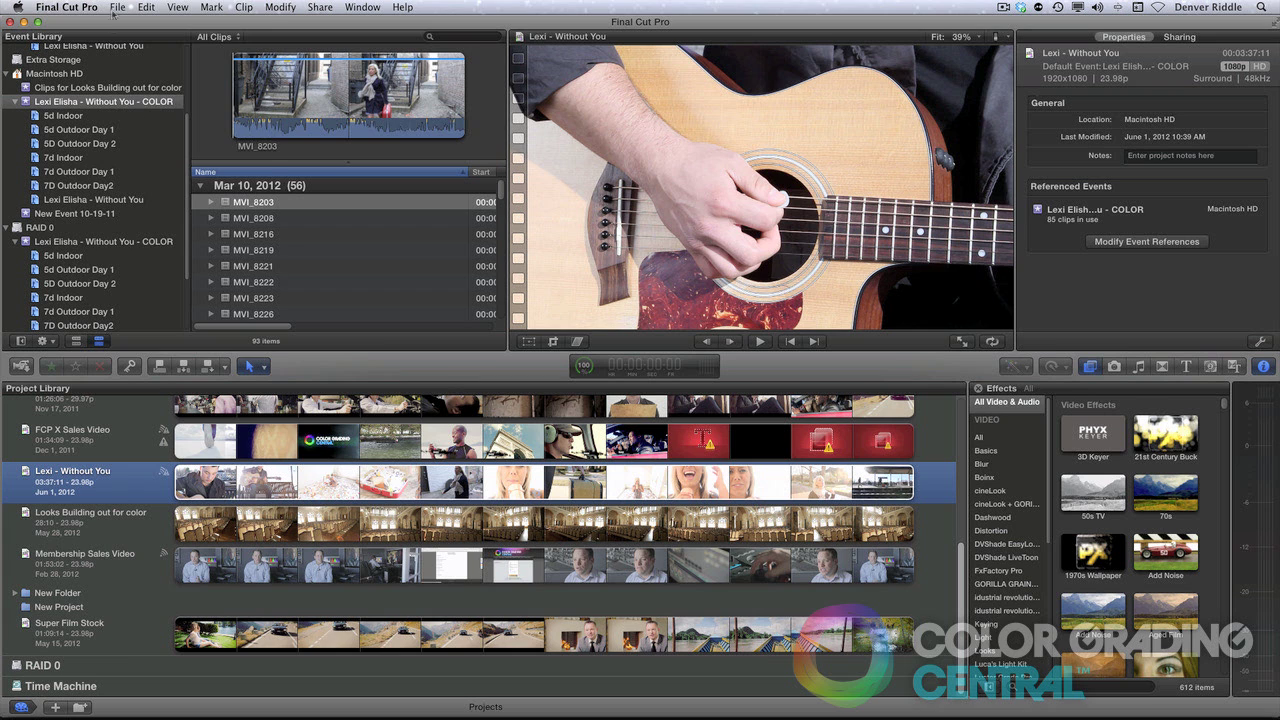
{"action": "left_click", "coordinate": [117, 7]}
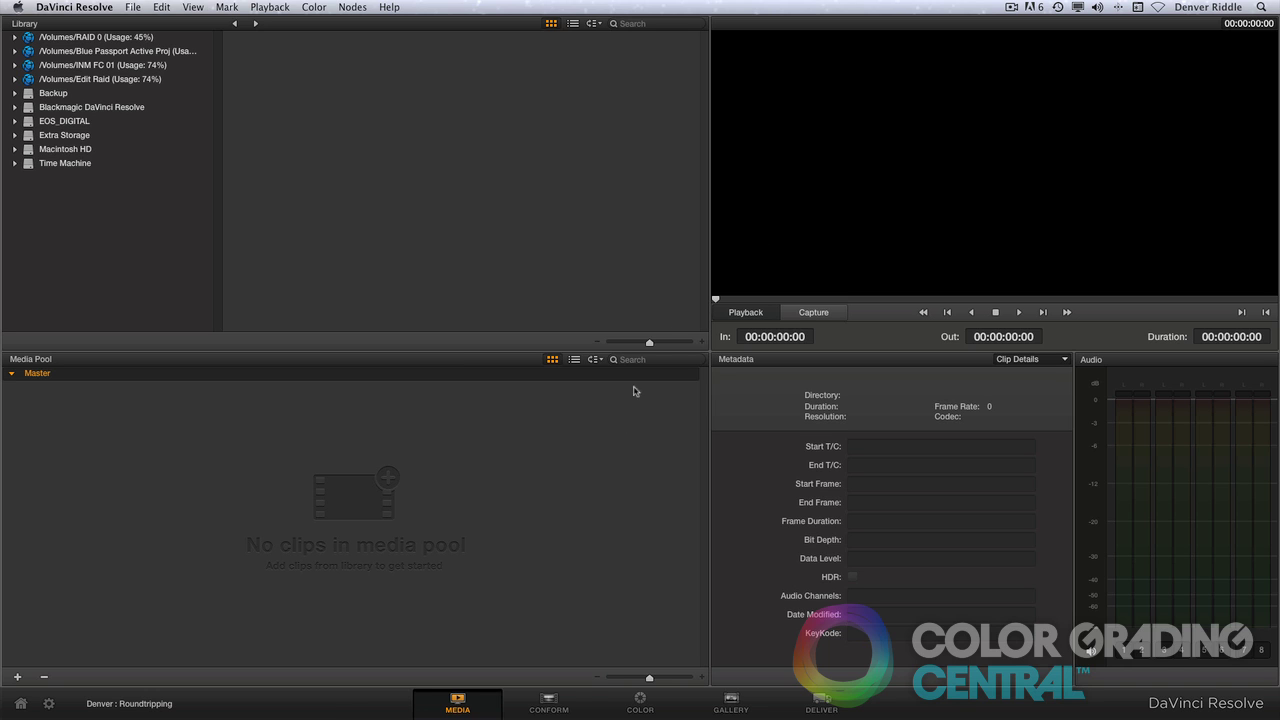
Step: On the Conform page, load the Diablos Crow Trailer for Resolve XML as a new timeline
{"action": "left_click", "coordinate": [538, 701]}
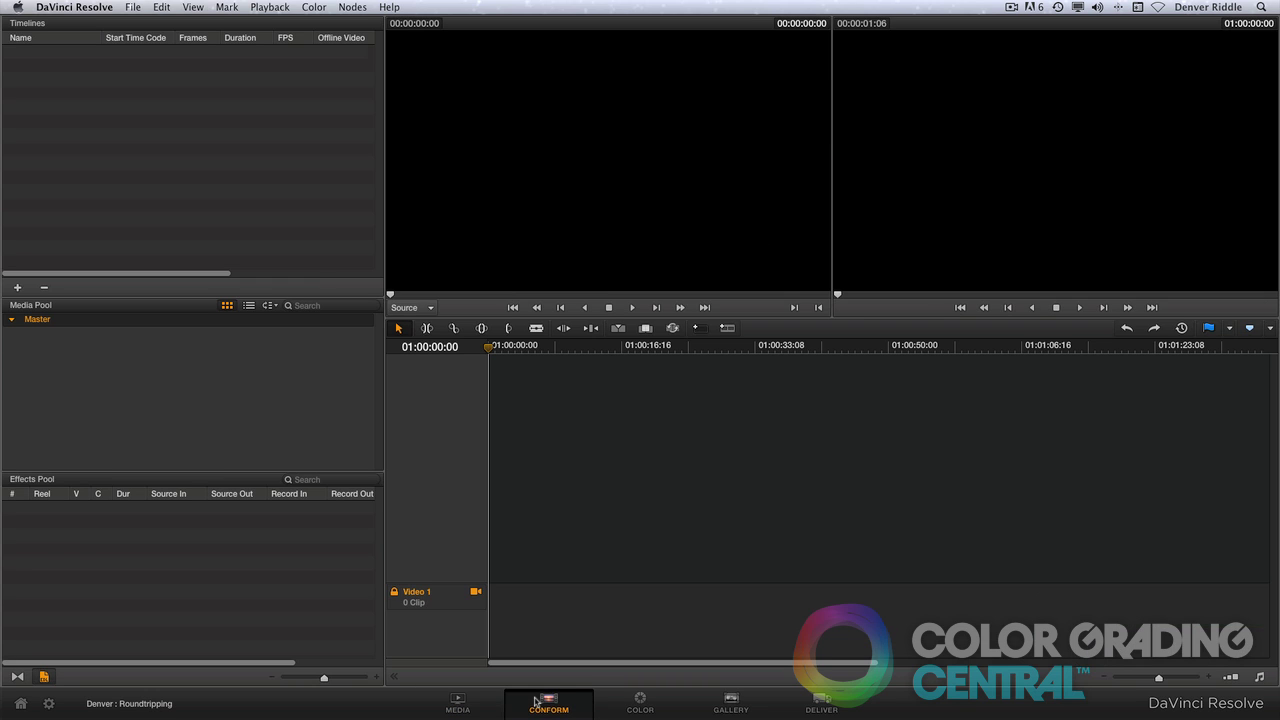
{"action": "right_click", "coordinate": [168, 194]}
{"action": "mouse_move", "coordinate": [228, 256]}
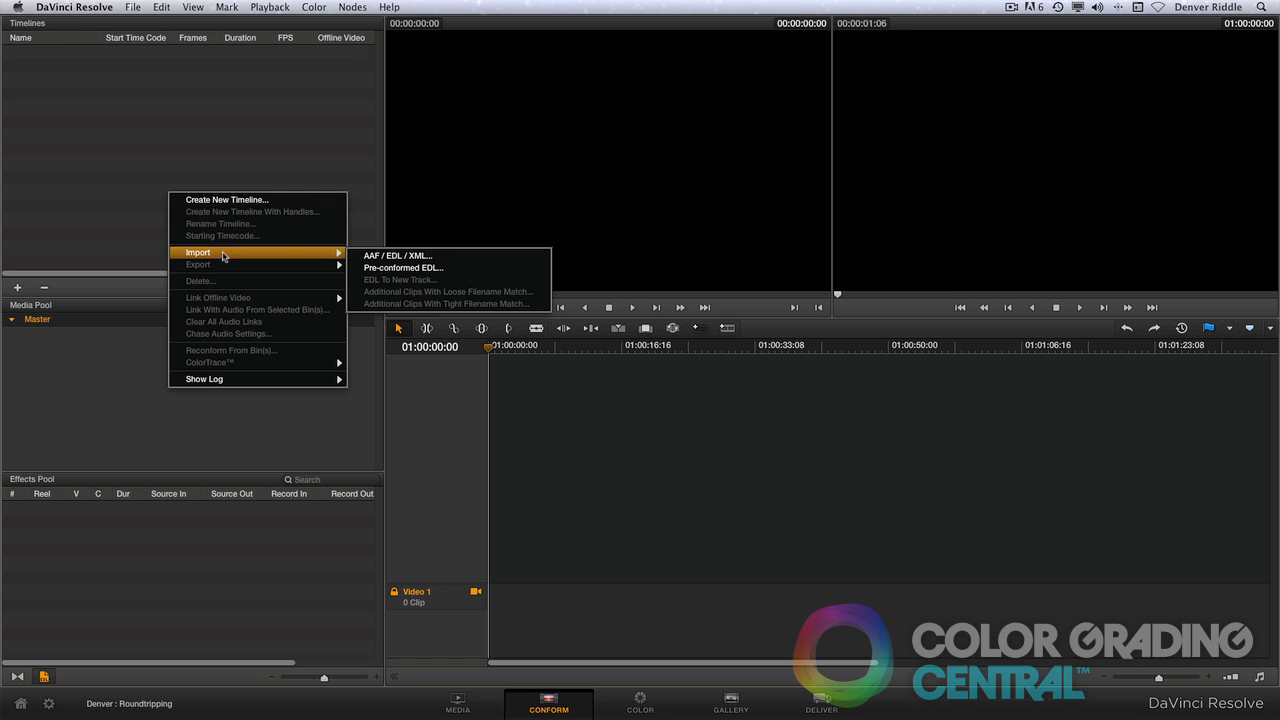
{"action": "left_click", "coordinate": [386, 256]}
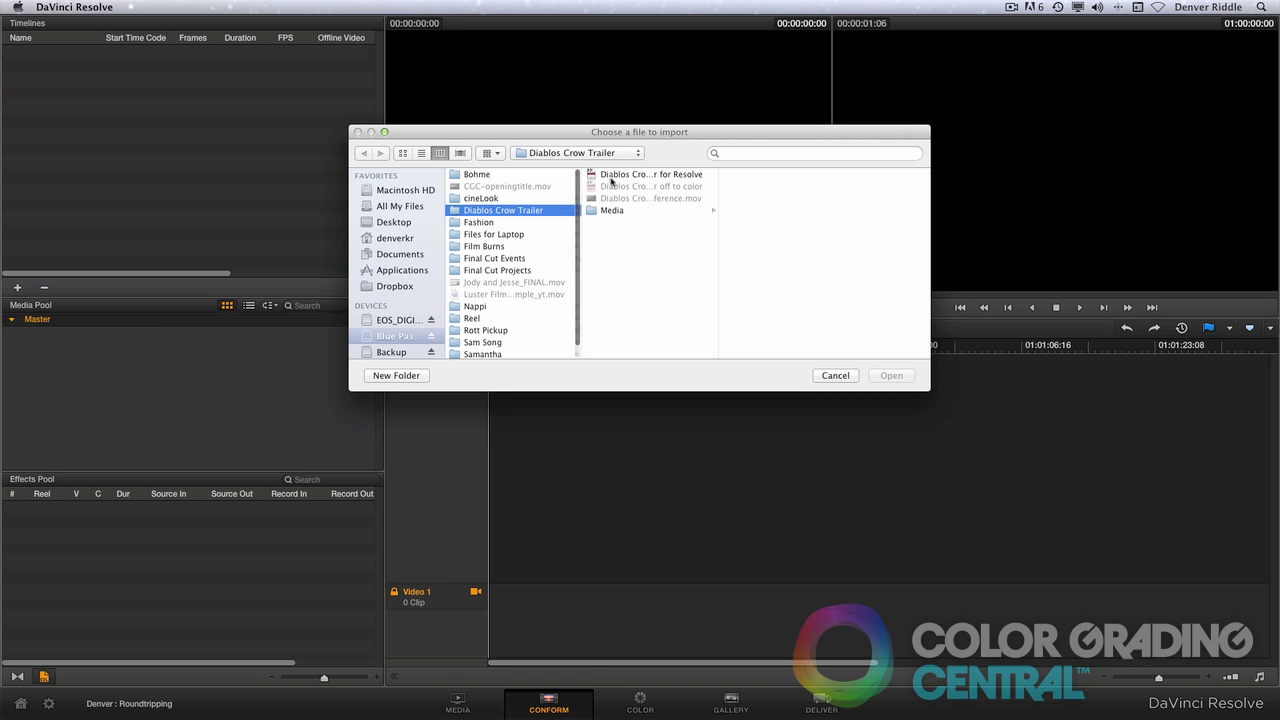
{"action": "left_click", "coordinate": [652, 177]}
{"action": "left_click", "coordinate": [885, 376]}
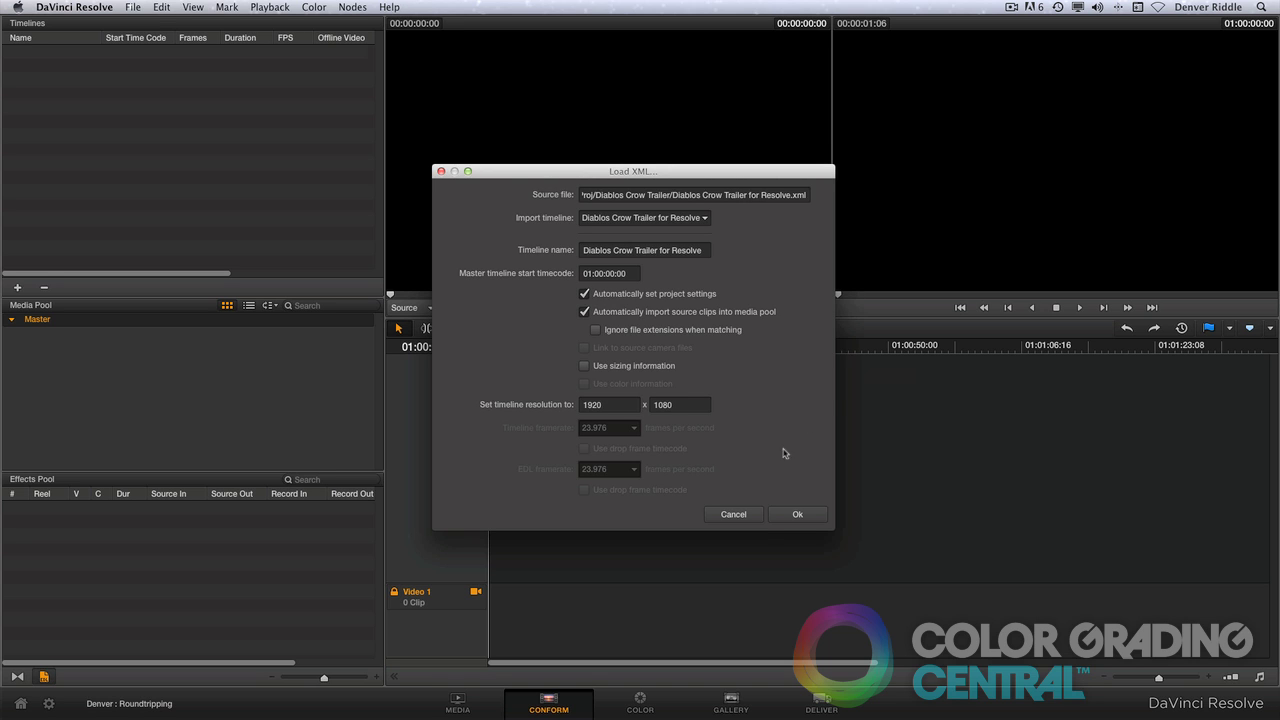
{"action": "left_click", "coordinate": [798, 515]}
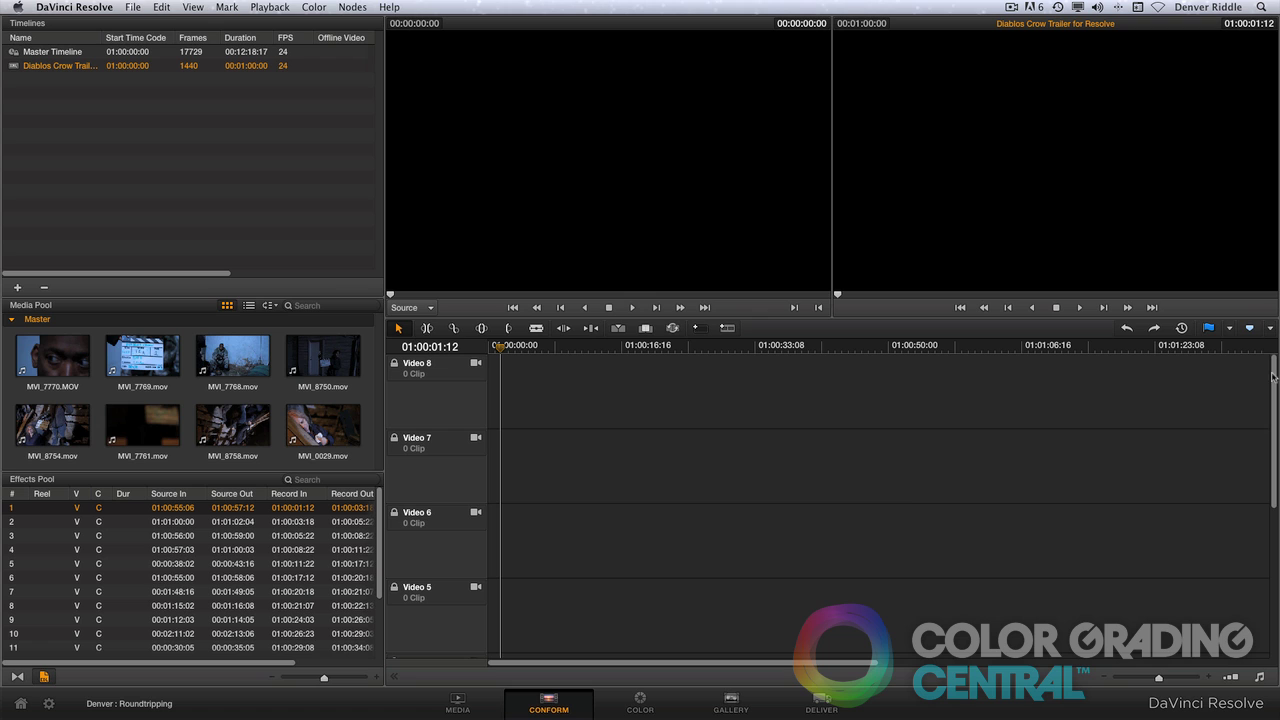
{"action": "left_click_drag", "start_coordinate": [1273, 376], "coordinate": [1273, 526]}
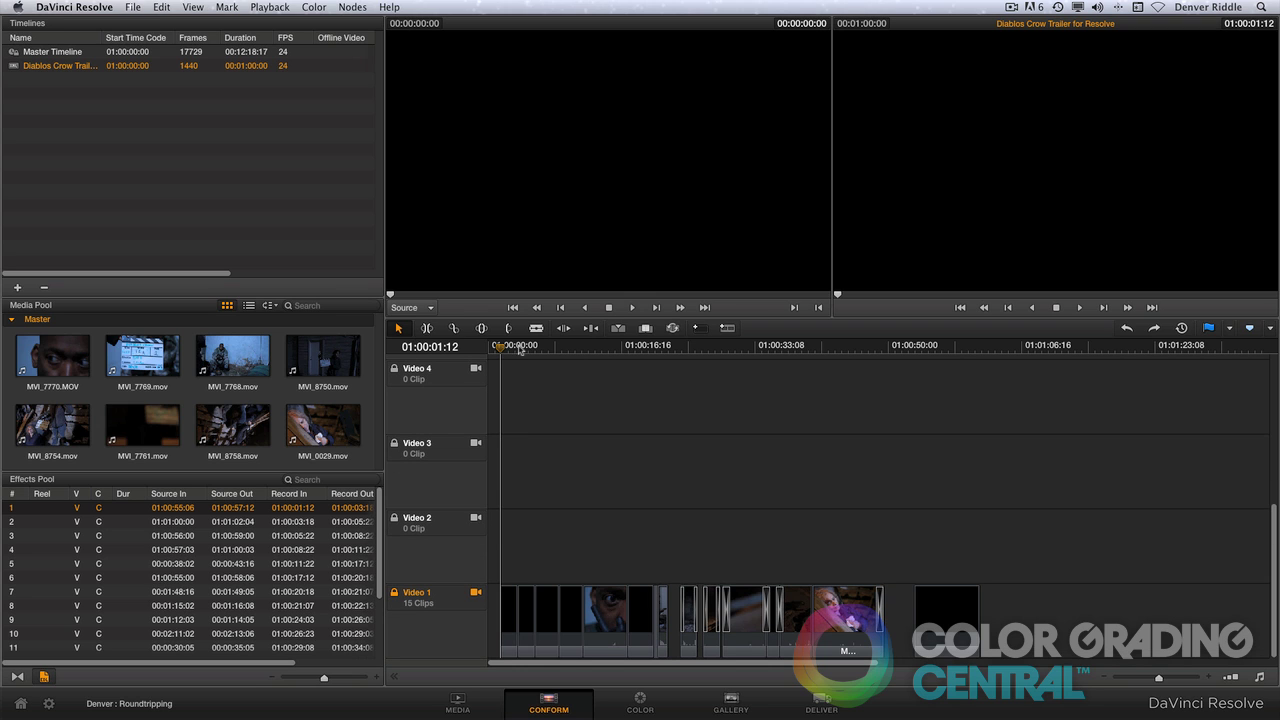
{"action": "left_click_drag", "start_coordinate": [501, 346], "coordinate": [800, 374]}
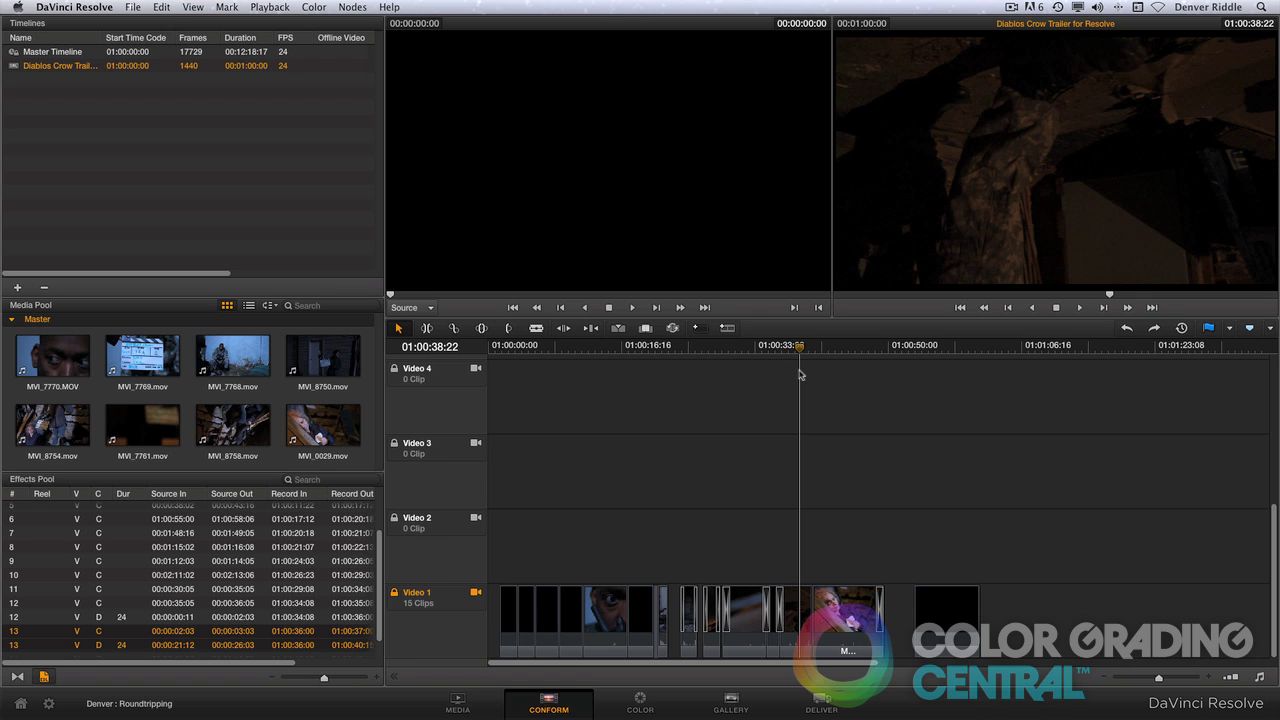
{"action": "key", "text": "super+Tab"}
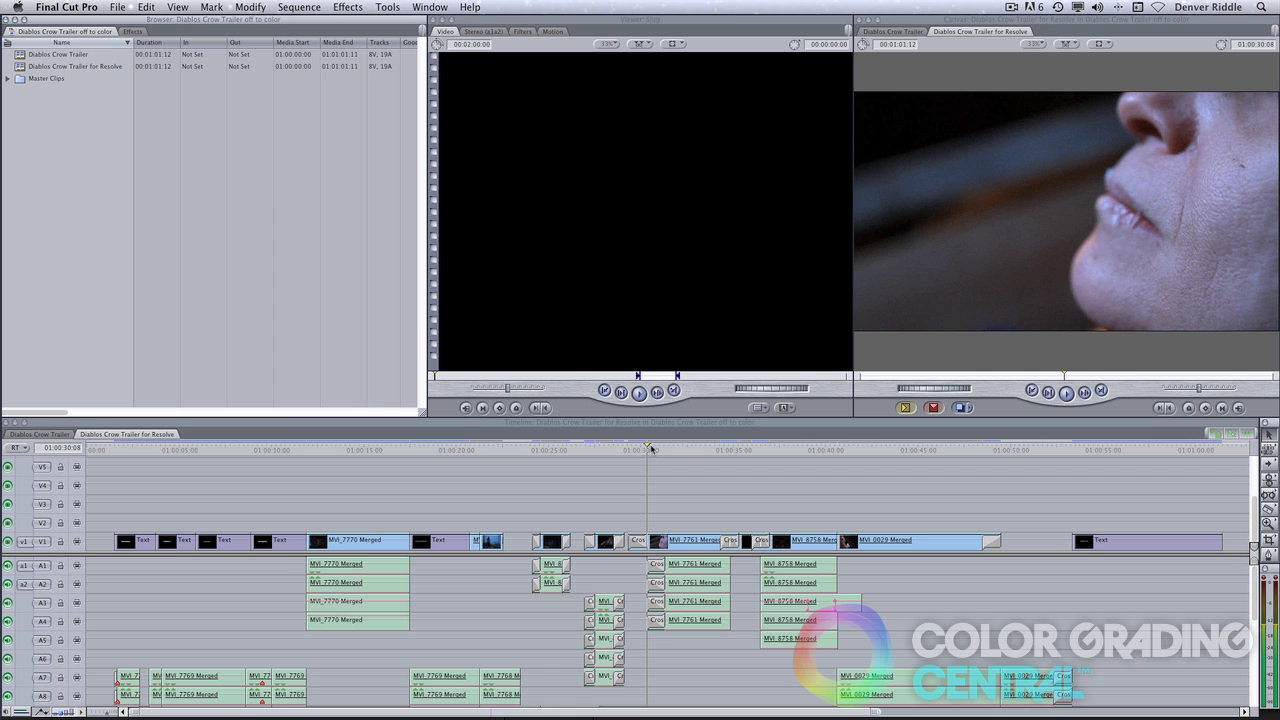
{"action": "left_click", "coordinate": [643, 448]}
{"action": "left_click_drag", "start_coordinate": [660, 447], "coordinate": [730, 451]}
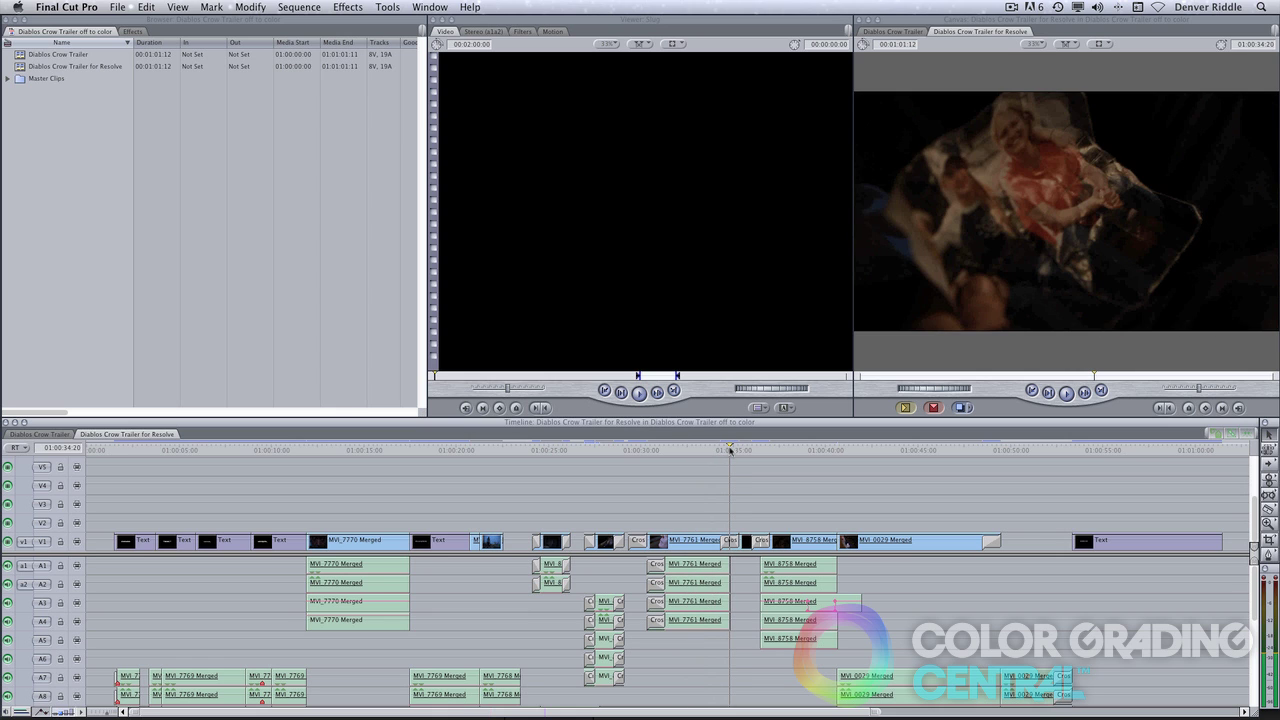
{"action": "key", "text": "super+Tab"}
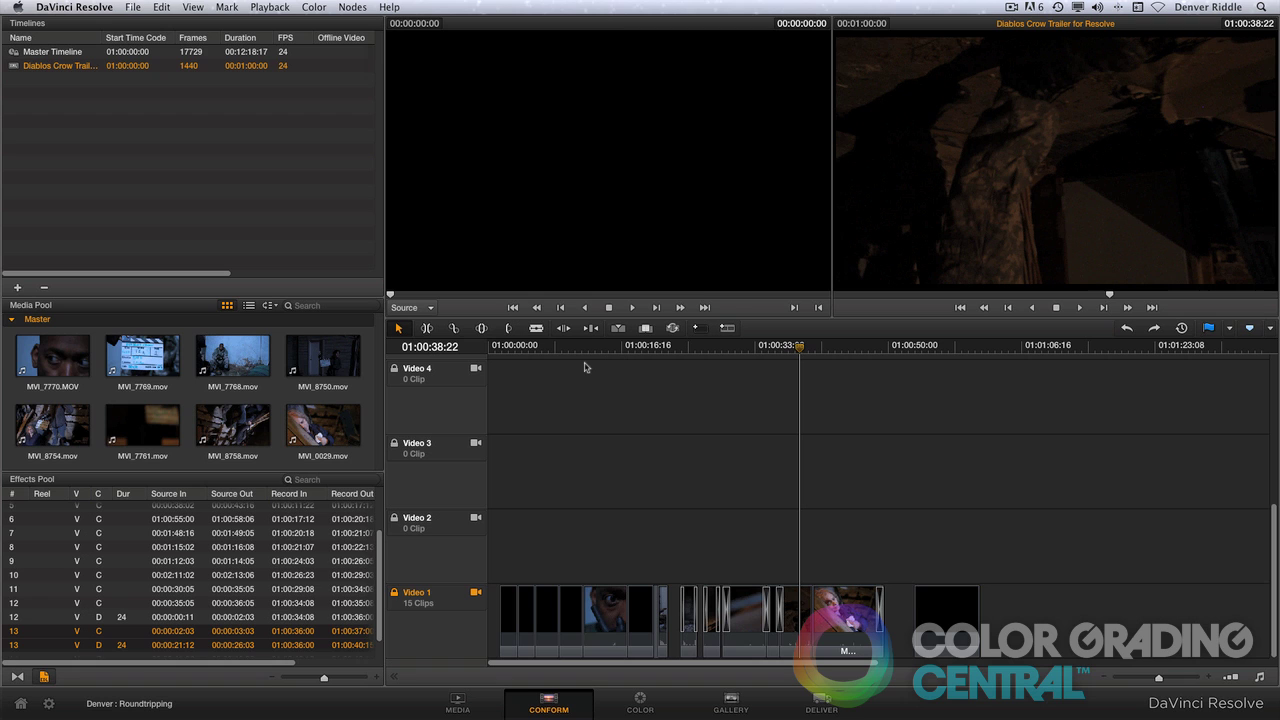
Step: From Blue Passport Active Proj > Diablos Crow Trailer, add the reference .mov as an offline clip
{"action": "left_click", "coordinate": [459, 702]}
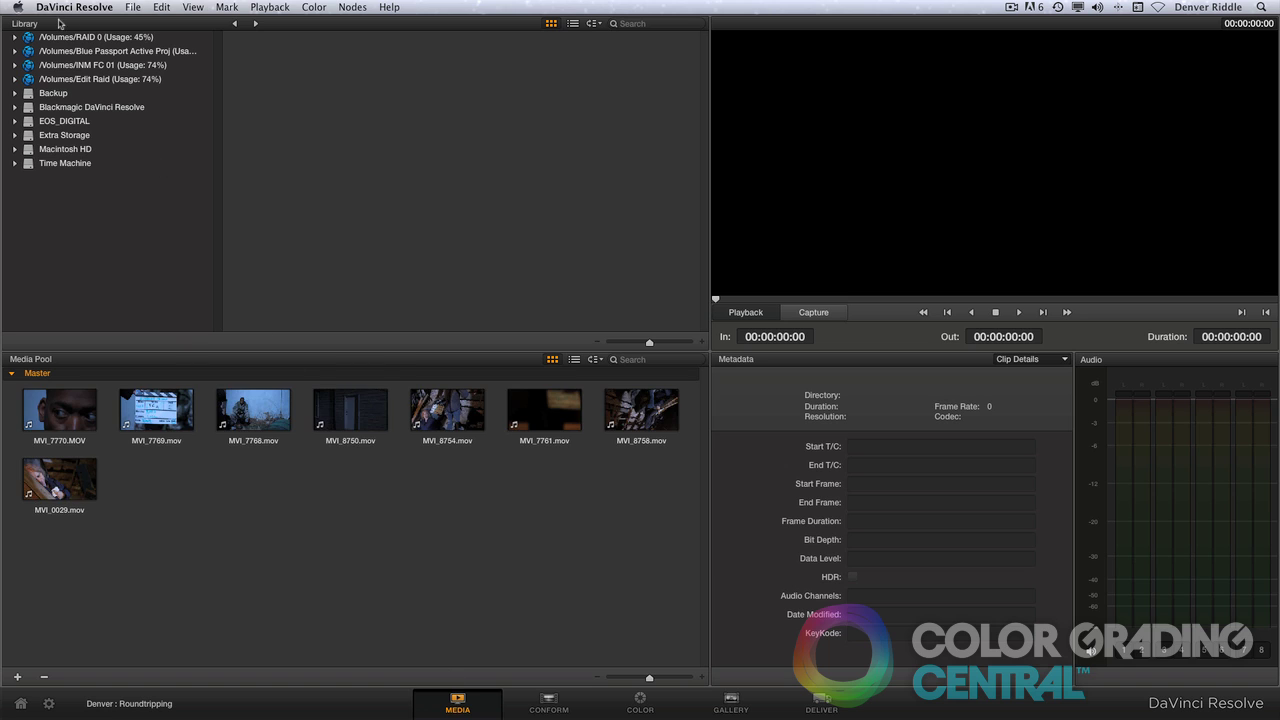
{"action": "left_click", "coordinate": [18, 52]}
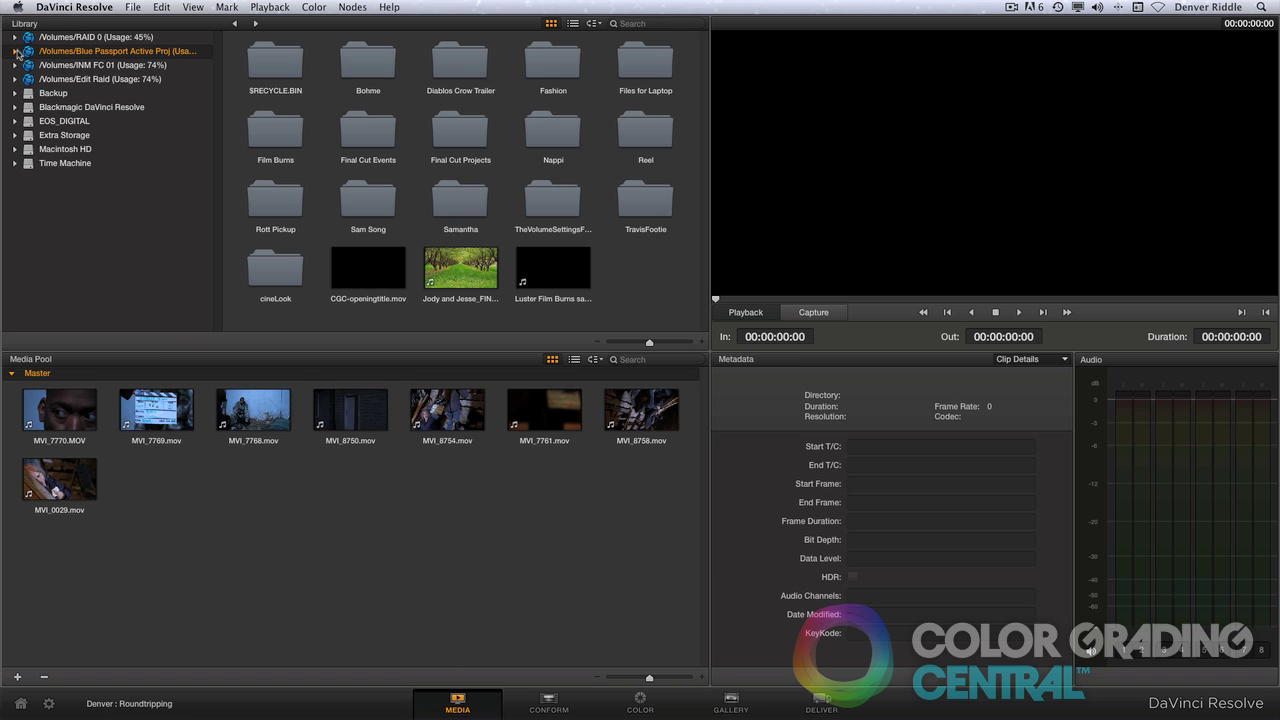
{"action": "double_click", "coordinate": [460, 64]}
{"action": "left_click", "coordinate": [368, 62]}
{"action": "right_click", "coordinate": [366, 62]}
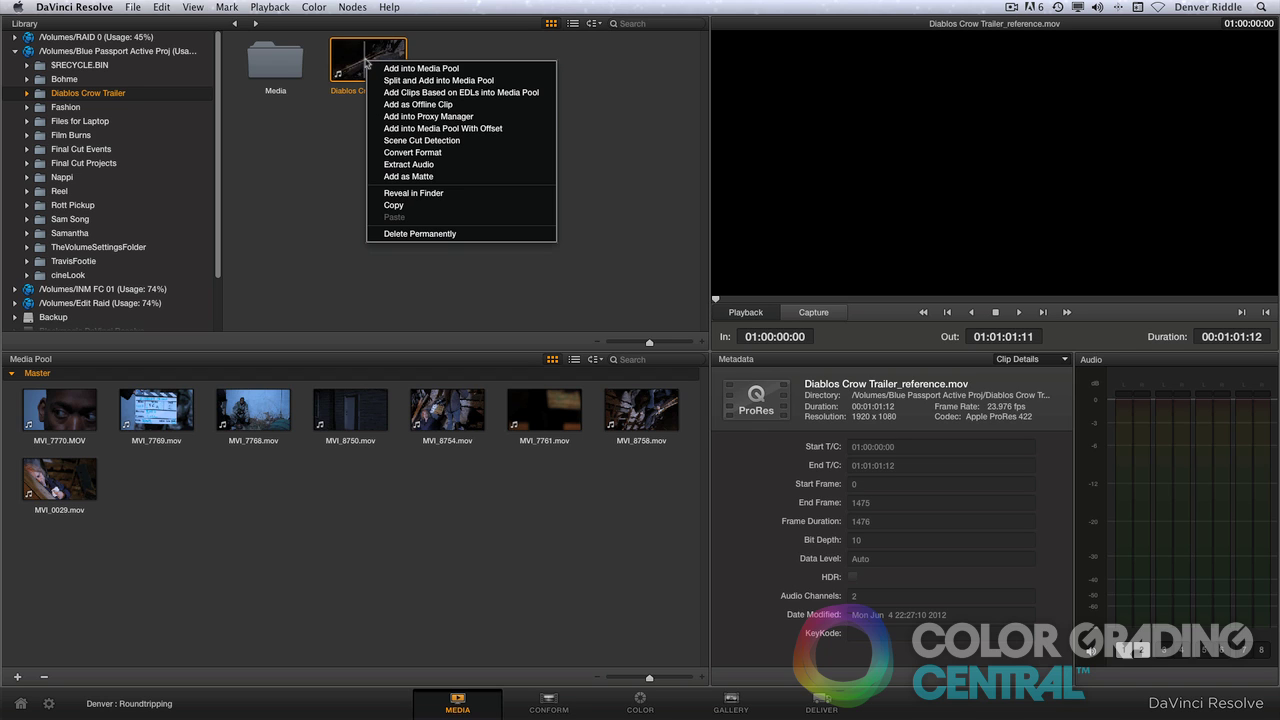
{"action": "left_click", "coordinate": [405, 105]}
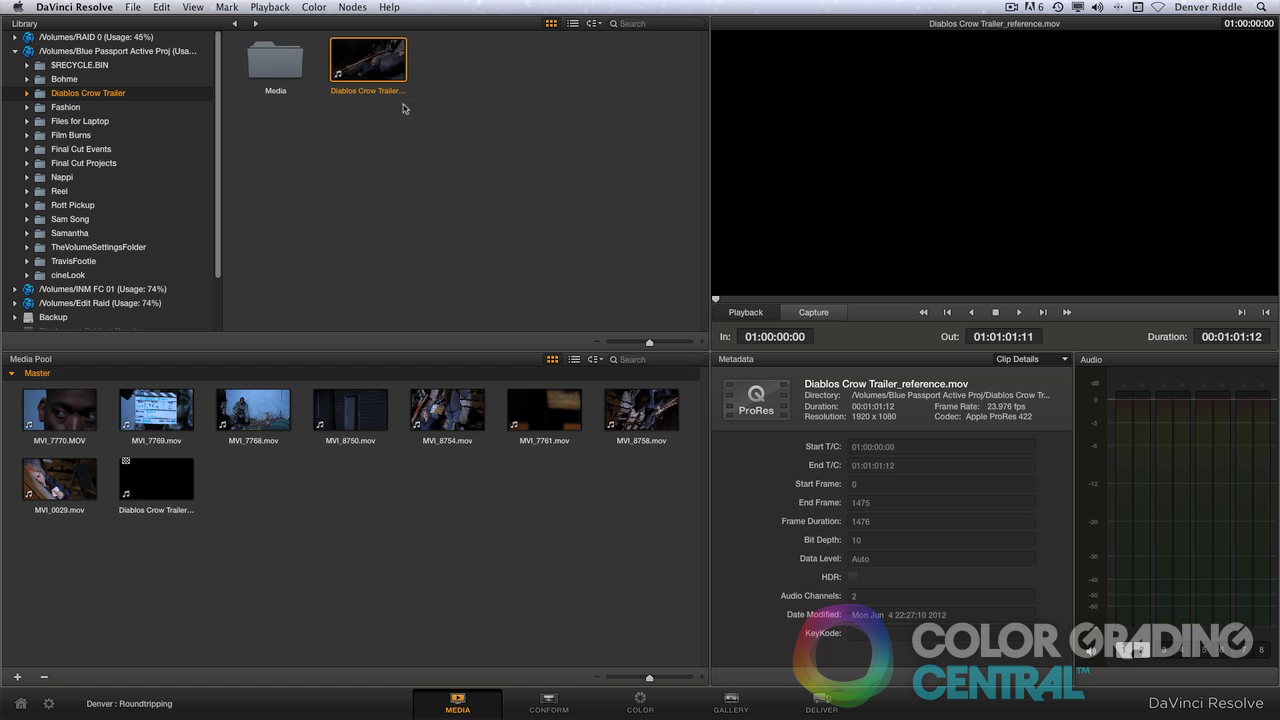
Step: Link the reference clip to the trailer timeline as its offline video
{"action": "left_click", "coordinate": [549, 703]}
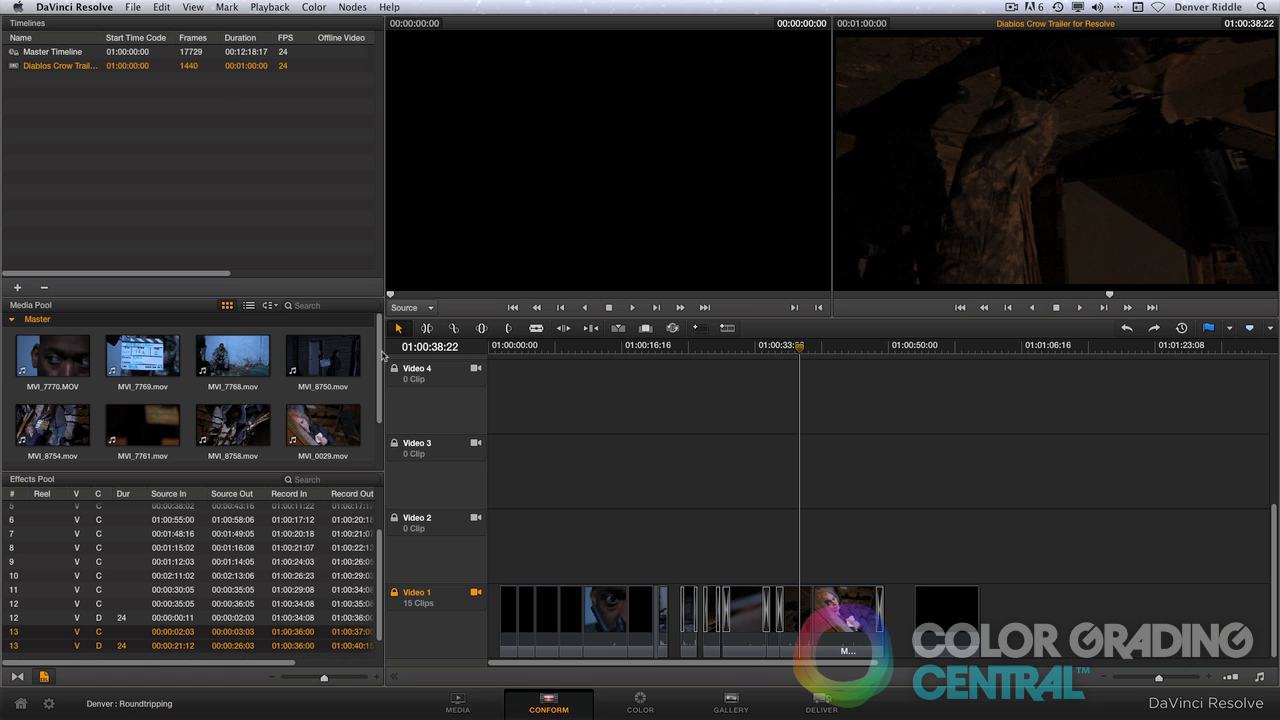
{"action": "right_click", "coordinate": [83, 71]}
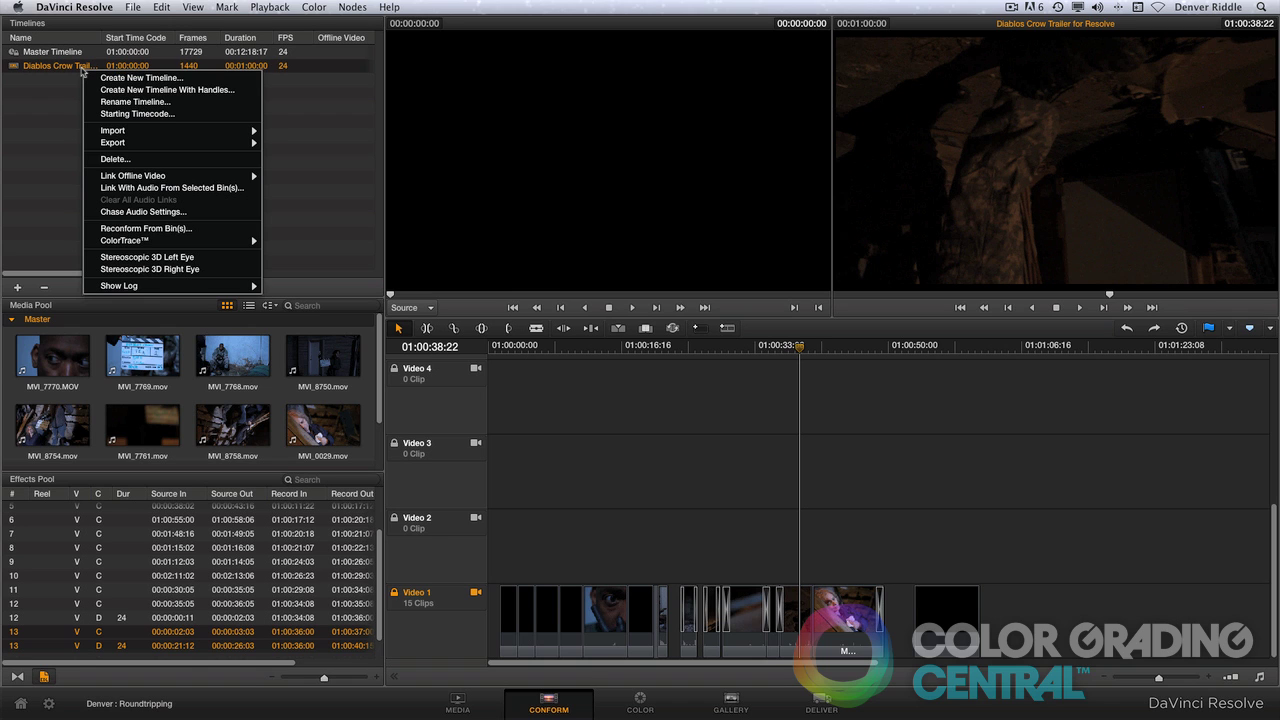
{"action": "mouse_move", "coordinate": [179, 176]}
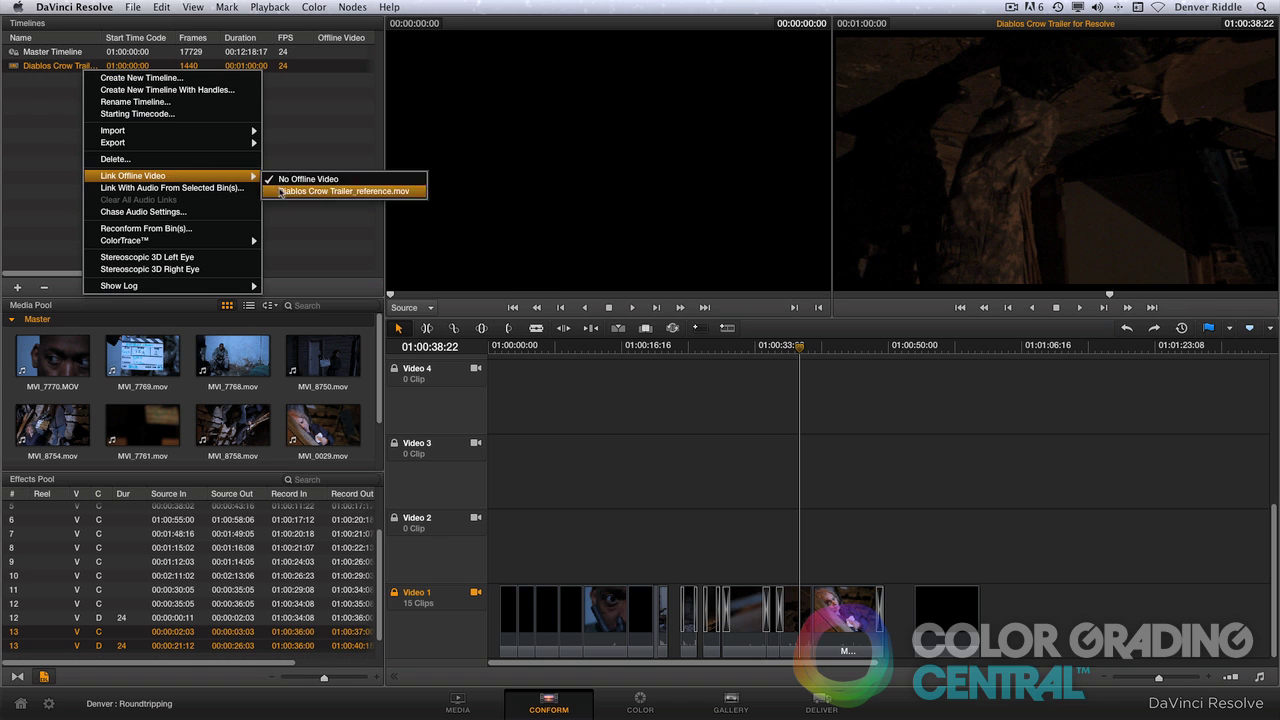
{"action": "left_click", "coordinate": [281, 191]}
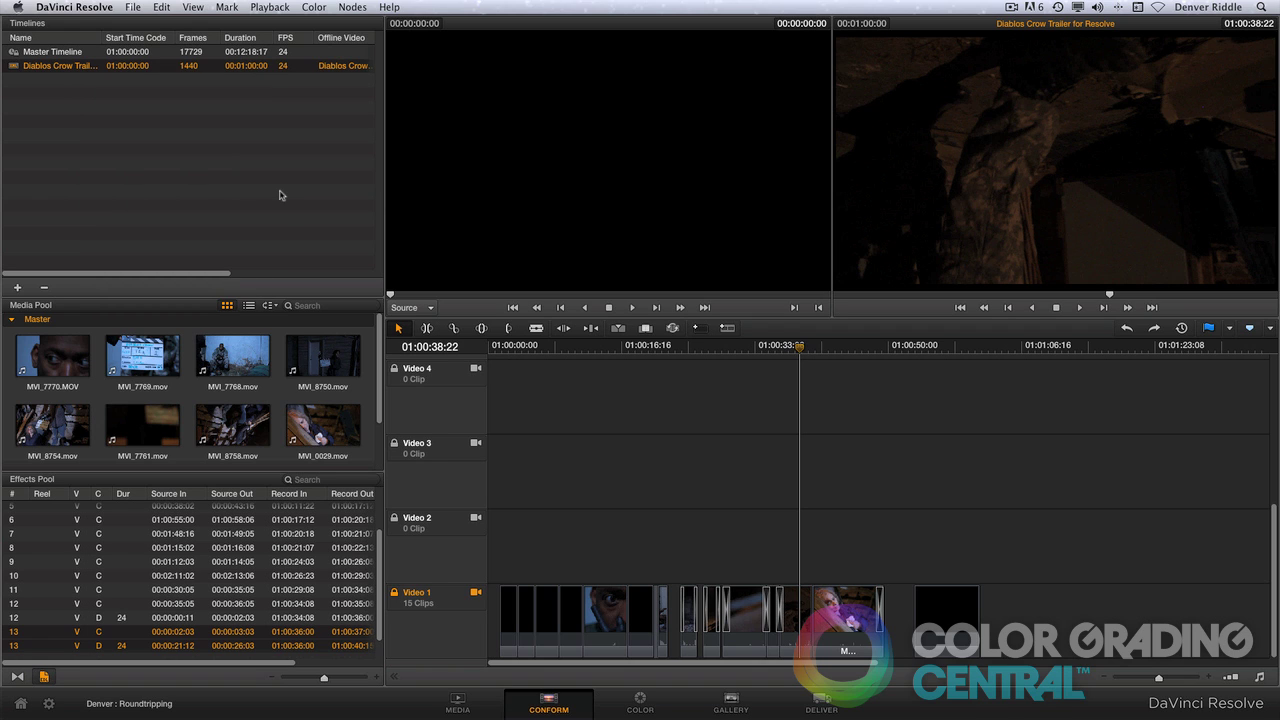
Step: Switch the viewer from Source to Offline and scrub back to compare shots
{"action": "left_click", "coordinate": [423, 308]}
{"action": "left_click", "coordinate": [408, 332]}
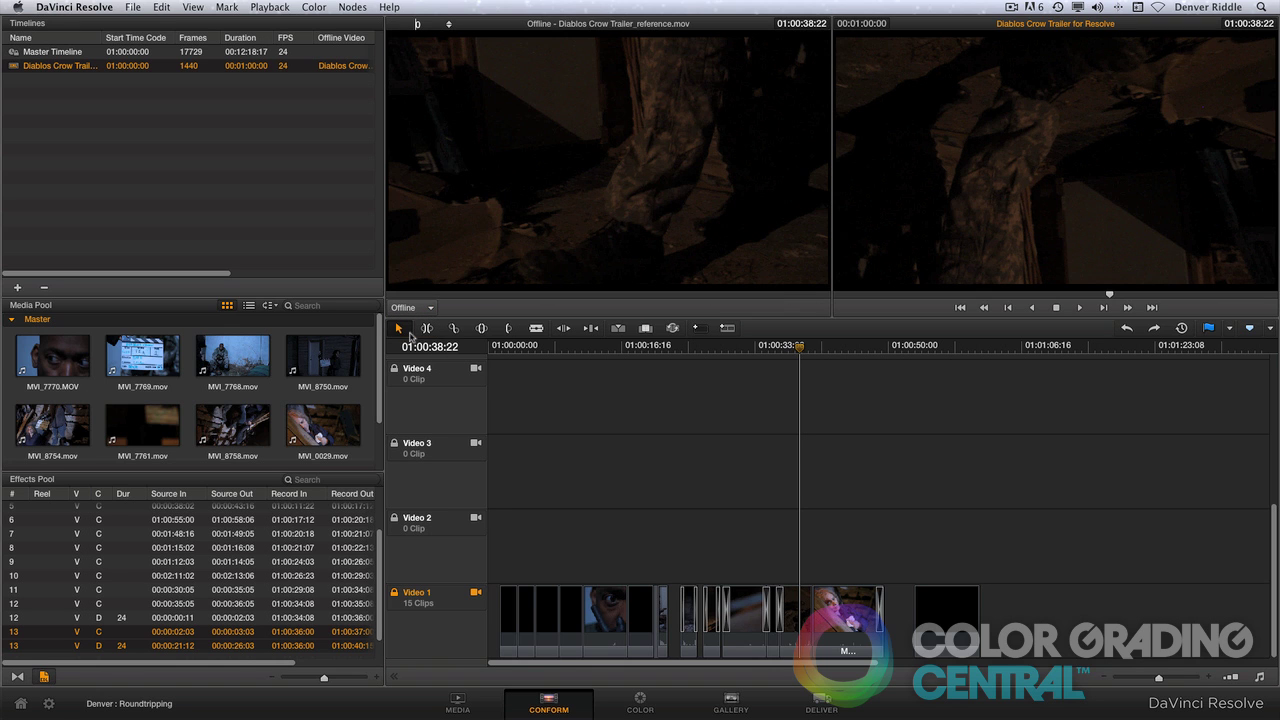
{"action": "left_click_drag", "start_coordinate": [806, 348], "coordinate": [822, 377]}
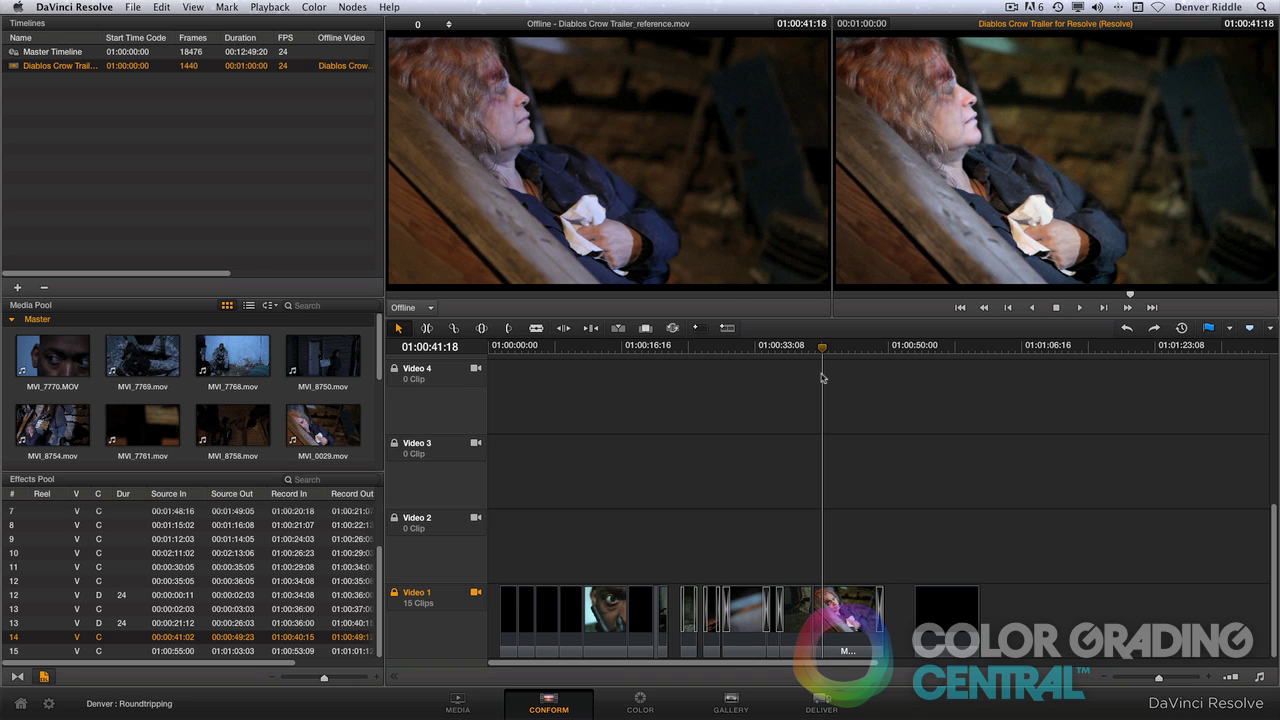
Step: Apply the Final Cut Pro XML Round-Trip preset on the Deliver page
{"action": "left_click", "coordinate": [824, 708]}
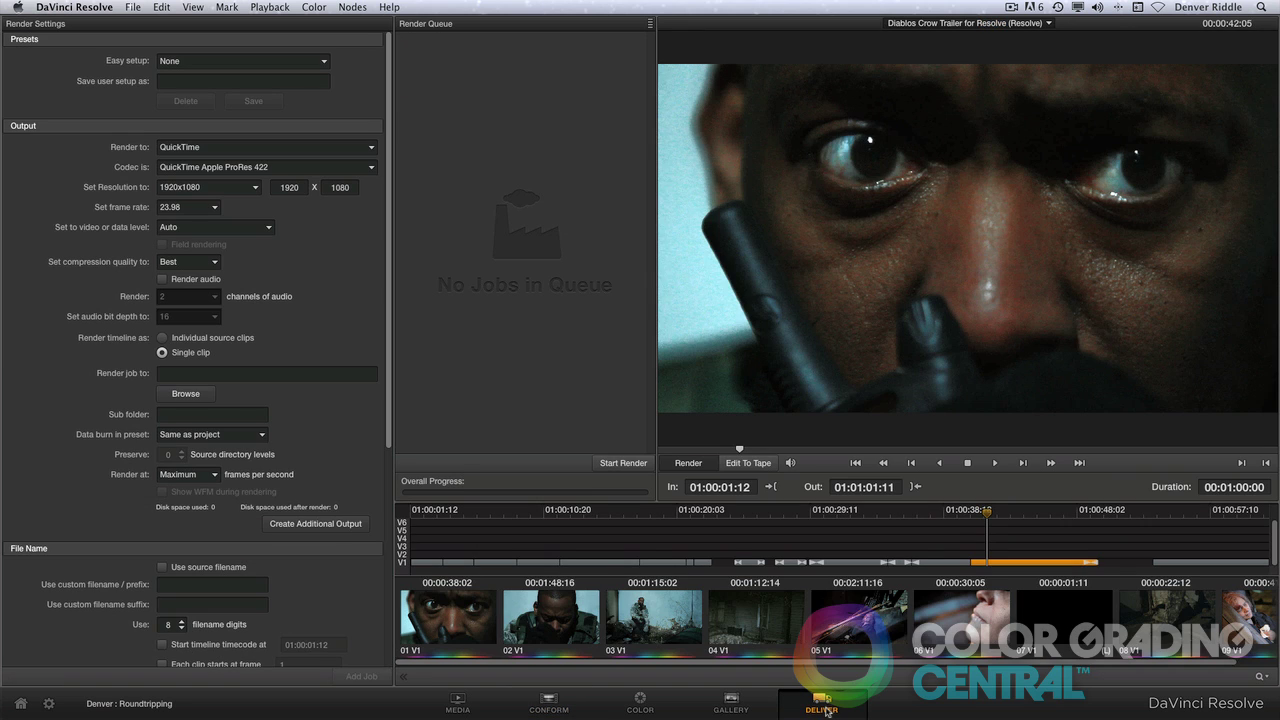
{"action": "left_click", "coordinate": [322, 66]}
{"action": "left_click", "coordinate": [314, 85]}
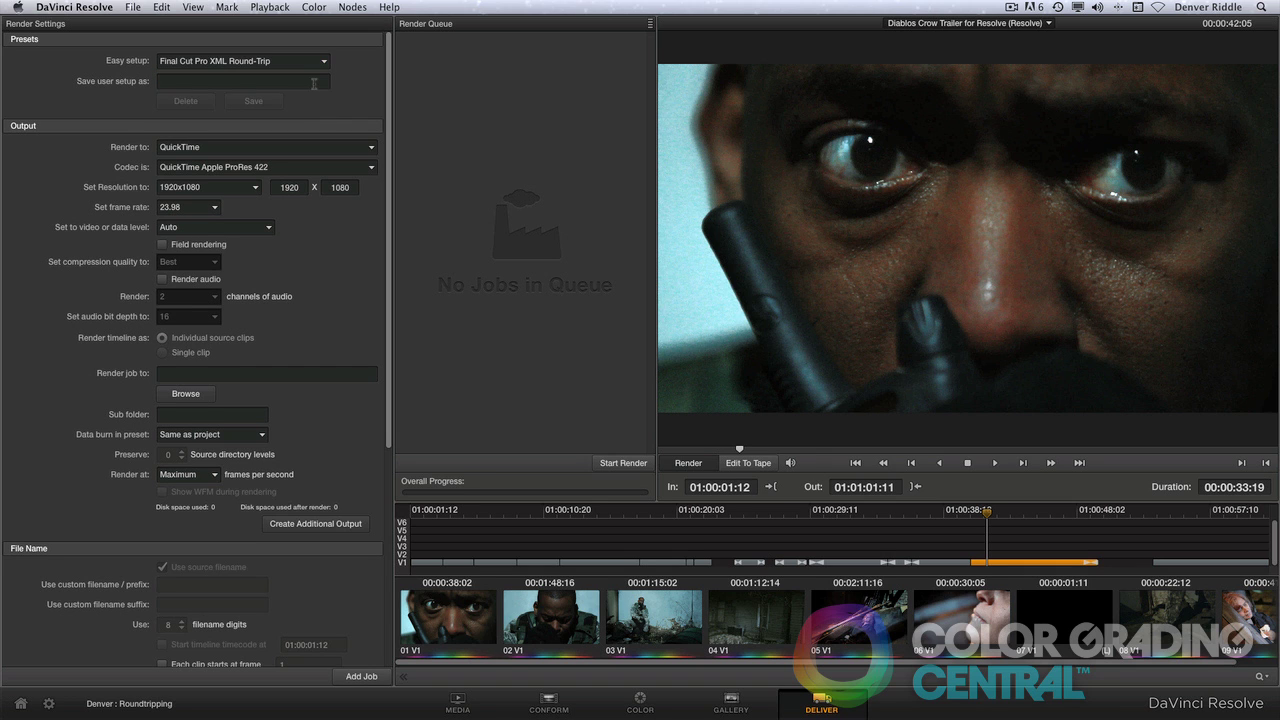
Step: Set the render location to Blue Passport Active Proj > Diablos Crow Trailer > RENDERS
{"action": "left_click", "coordinate": [202, 395]}
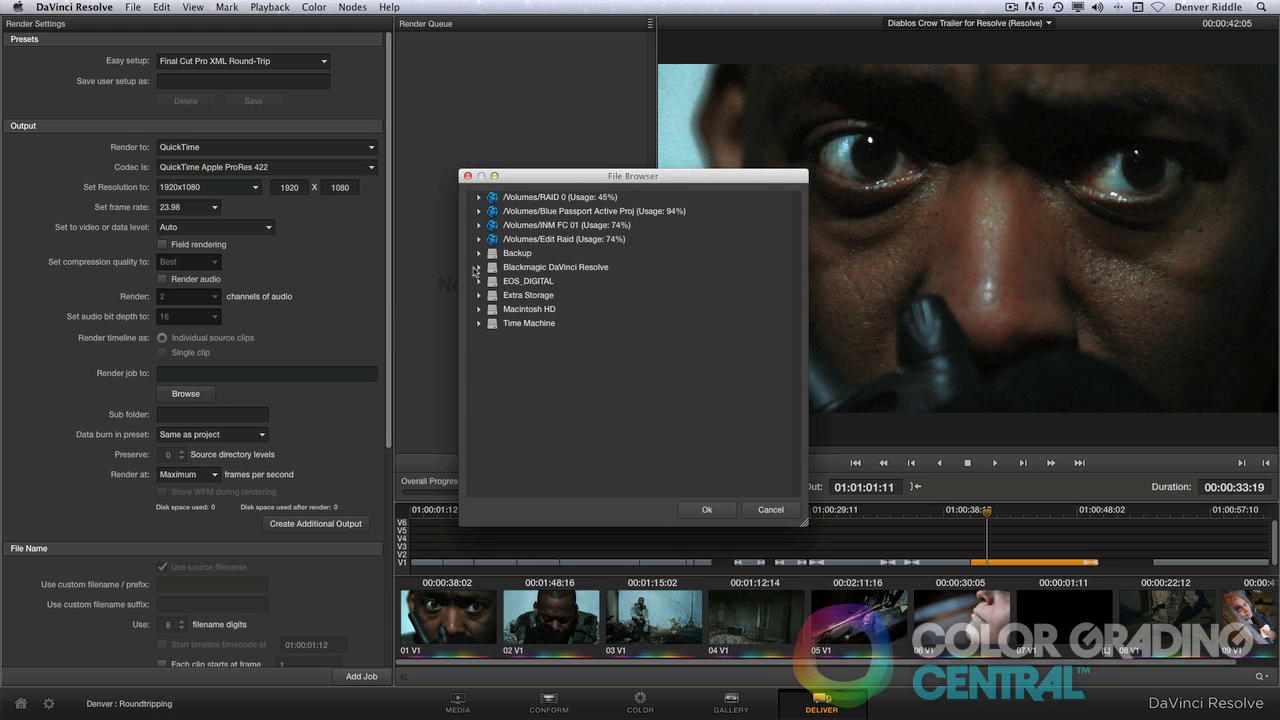
{"action": "left_click", "coordinate": [487, 213]}
{"action": "left_click", "coordinate": [478, 212]}
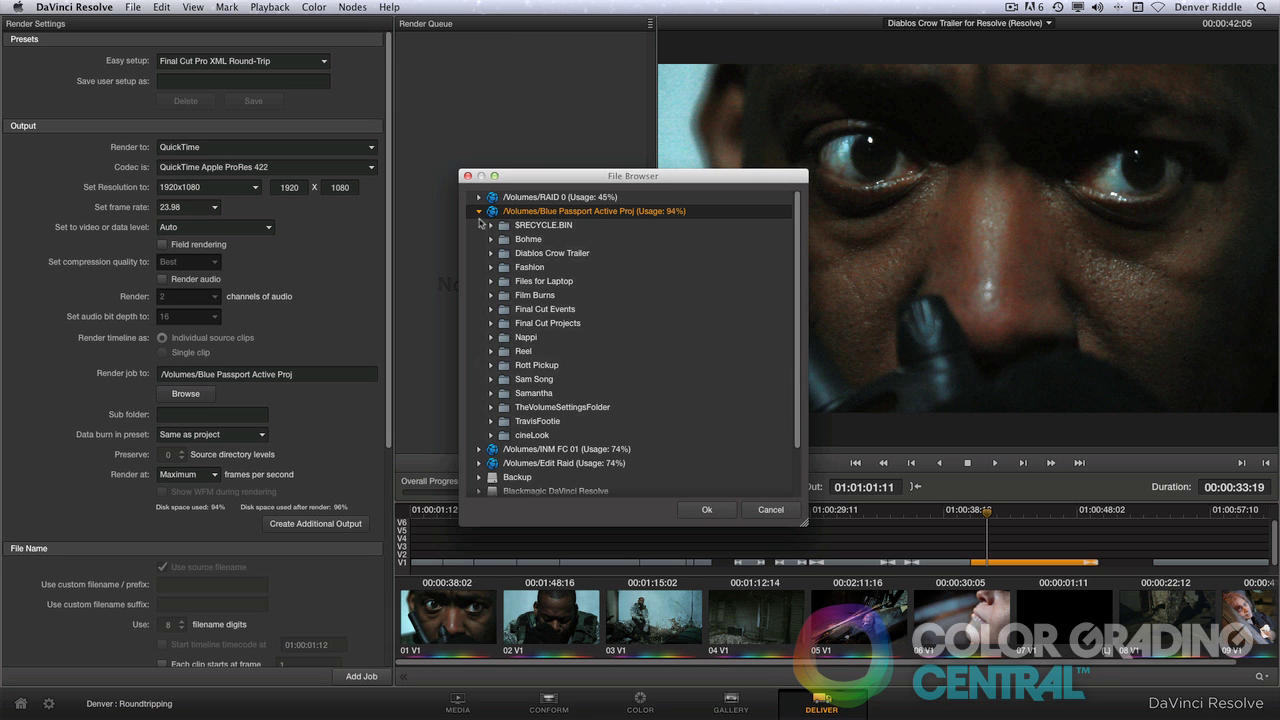
{"action": "left_click", "coordinate": [491, 254]}
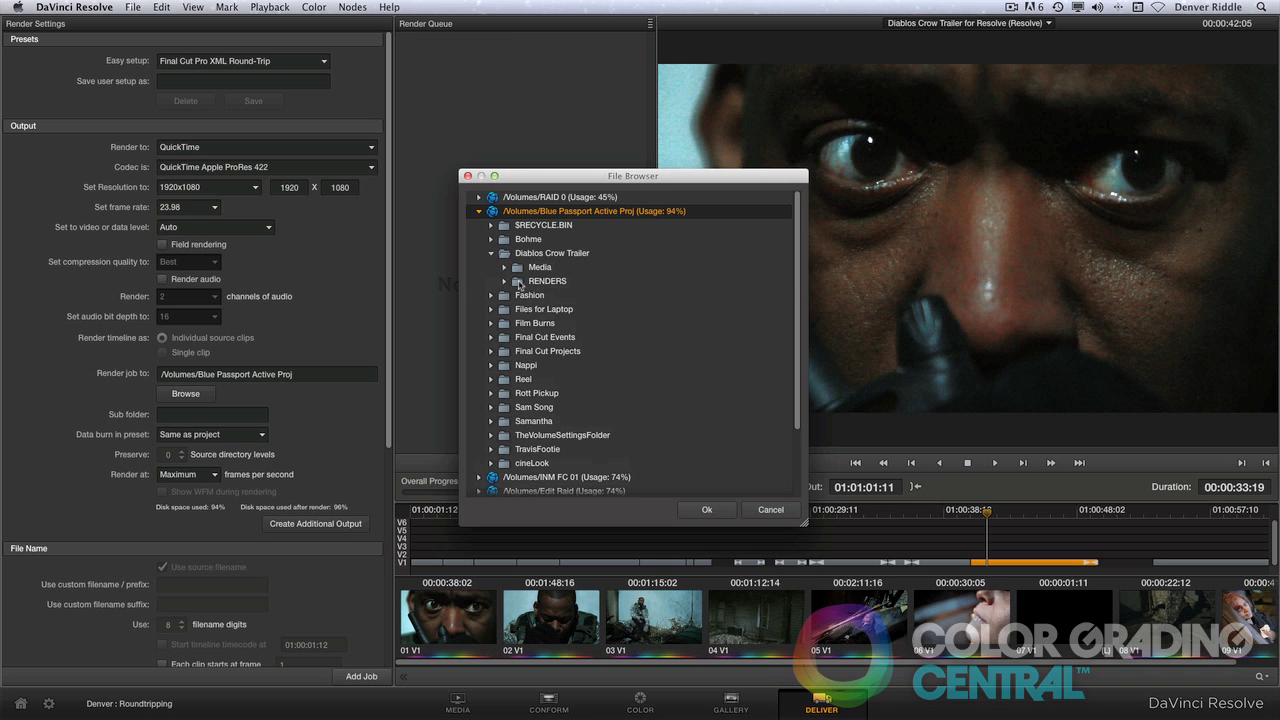
{"action": "left_click", "coordinate": [520, 283]}
{"action": "left_click", "coordinate": [708, 508]}
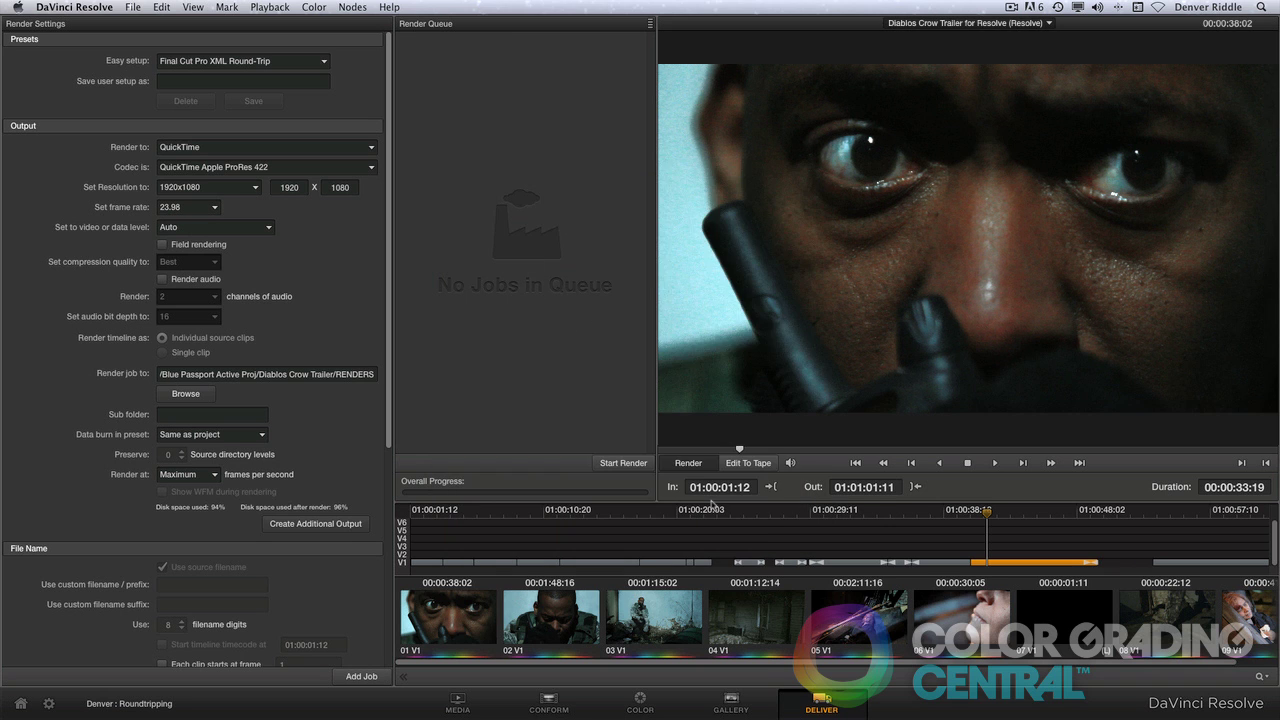
Step: Set frame handles to 12, add the render job, and render it to completion
{"action": "scroll", "coordinate": [288, 572], "scroll_direction": "down", "scroll_amount": 6}
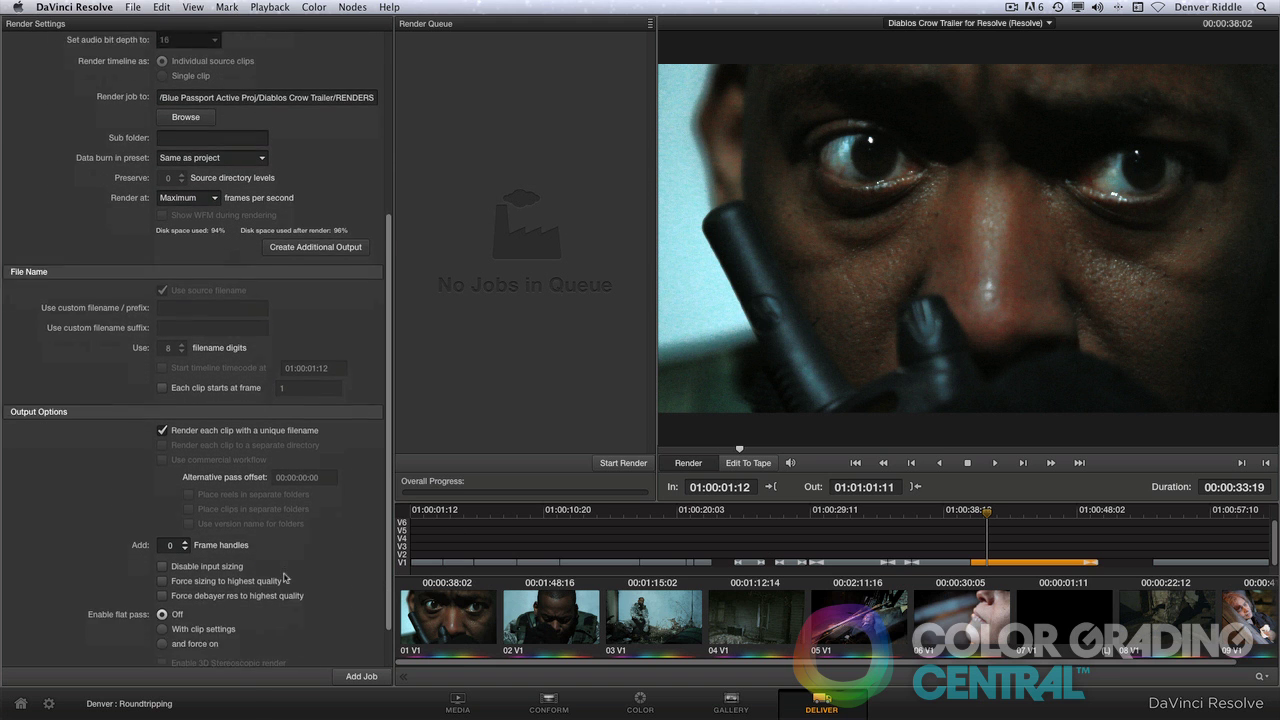
{"action": "scroll", "coordinate": [287, 577], "scroll_direction": "down", "scroll_amount": 1}
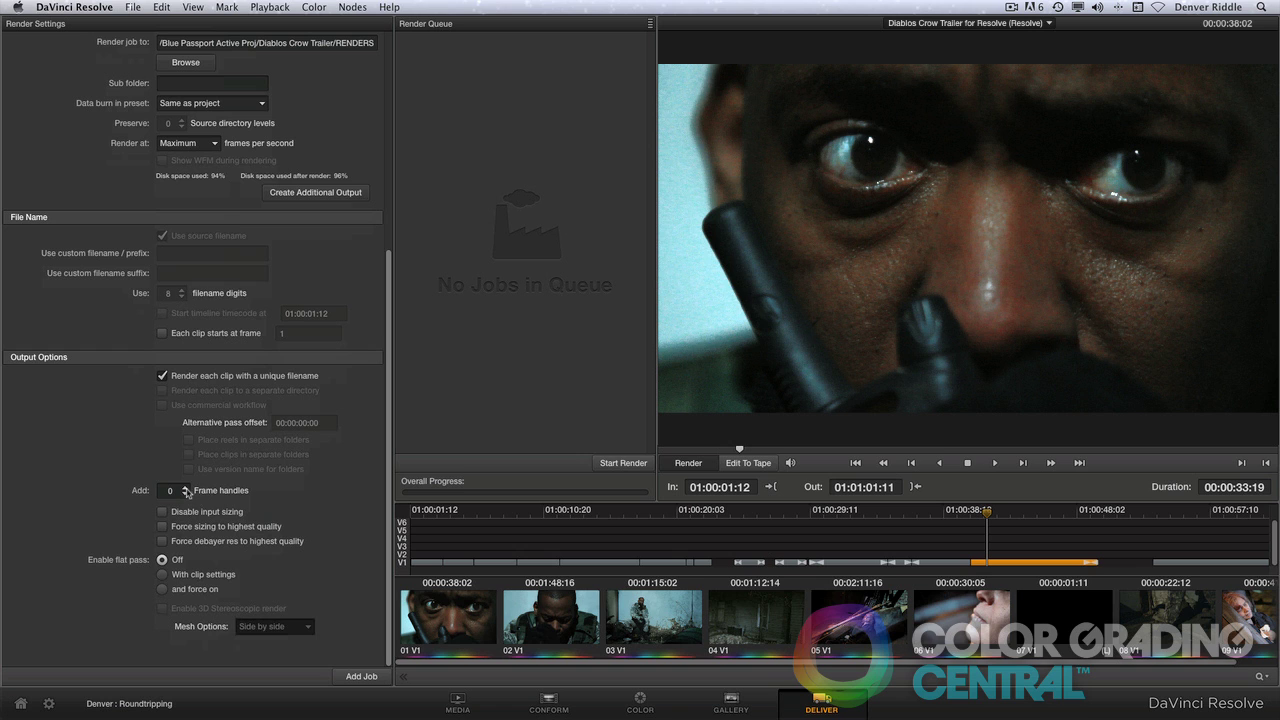
{"action": "left_click_drag", "start_coordinate": [185, 490], "coordinate": [186, 492]}
{"action": "left_click", "coordinate": [348, 677]}
{"action": "left_click", "coordinate": [603, 466]}
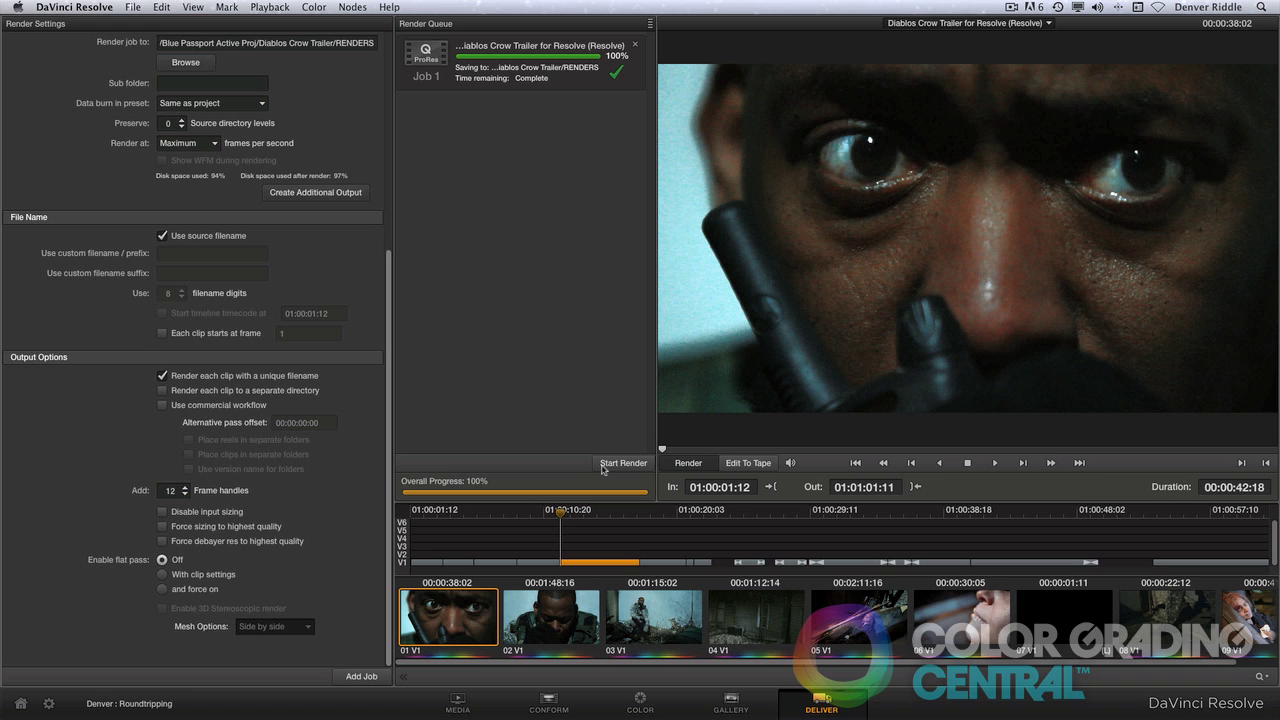
Step: Save the Diablos Crow Trailer for Resolve timeline as an XML file in the Diablos Crow Trailer folder
{"action": "left_click", "coordinate": [548, 706]}
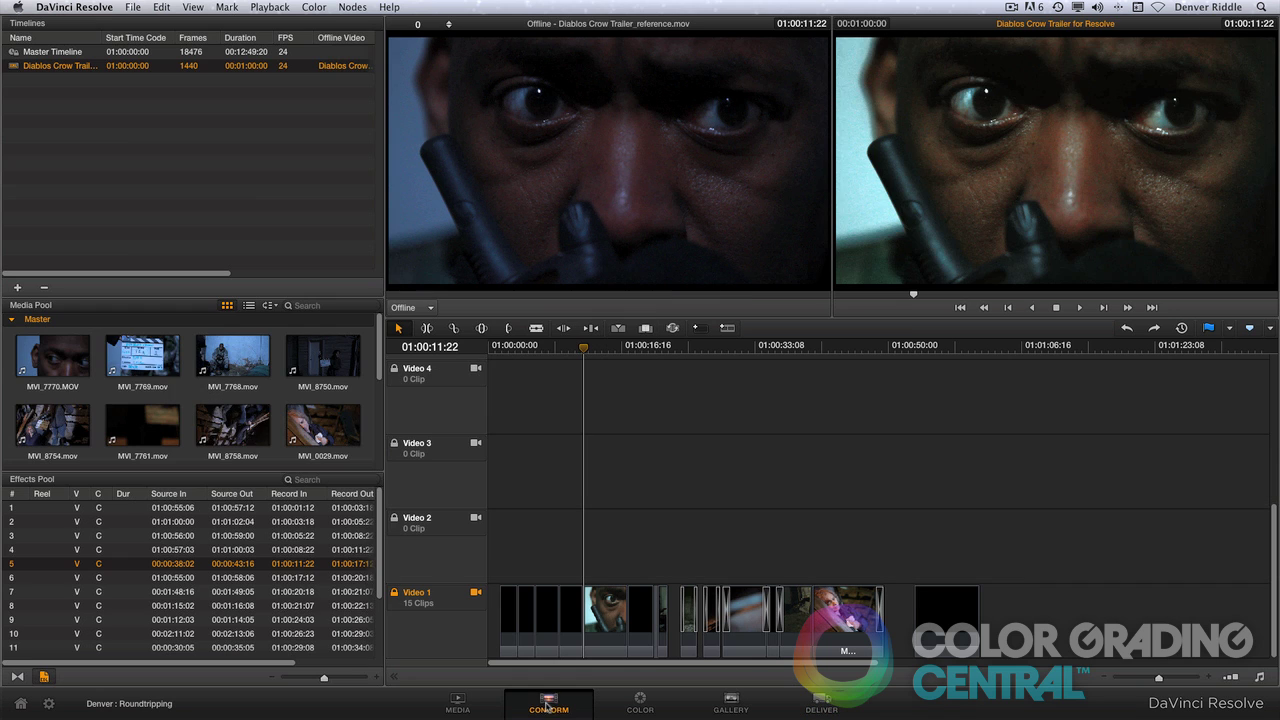
{"action": "right_click", "coordinate": [97, 68]}
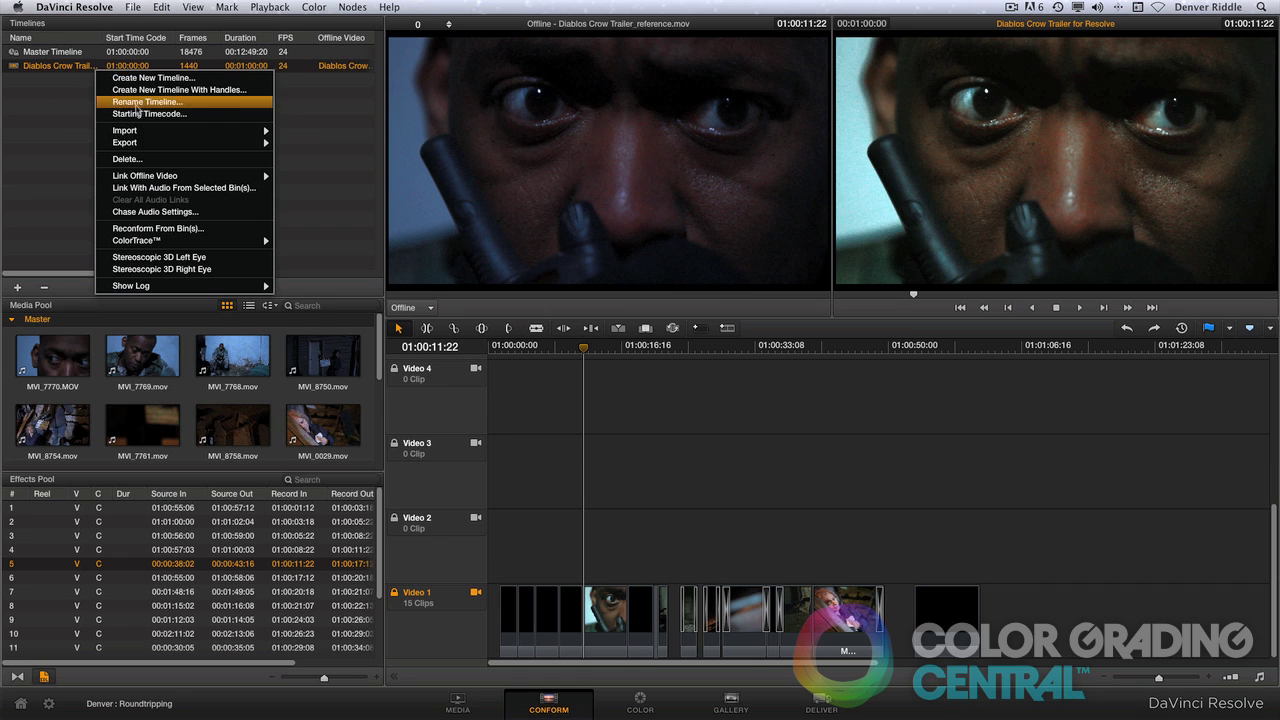
{"action": "mouse_move", "coordinate": [193, 143]}
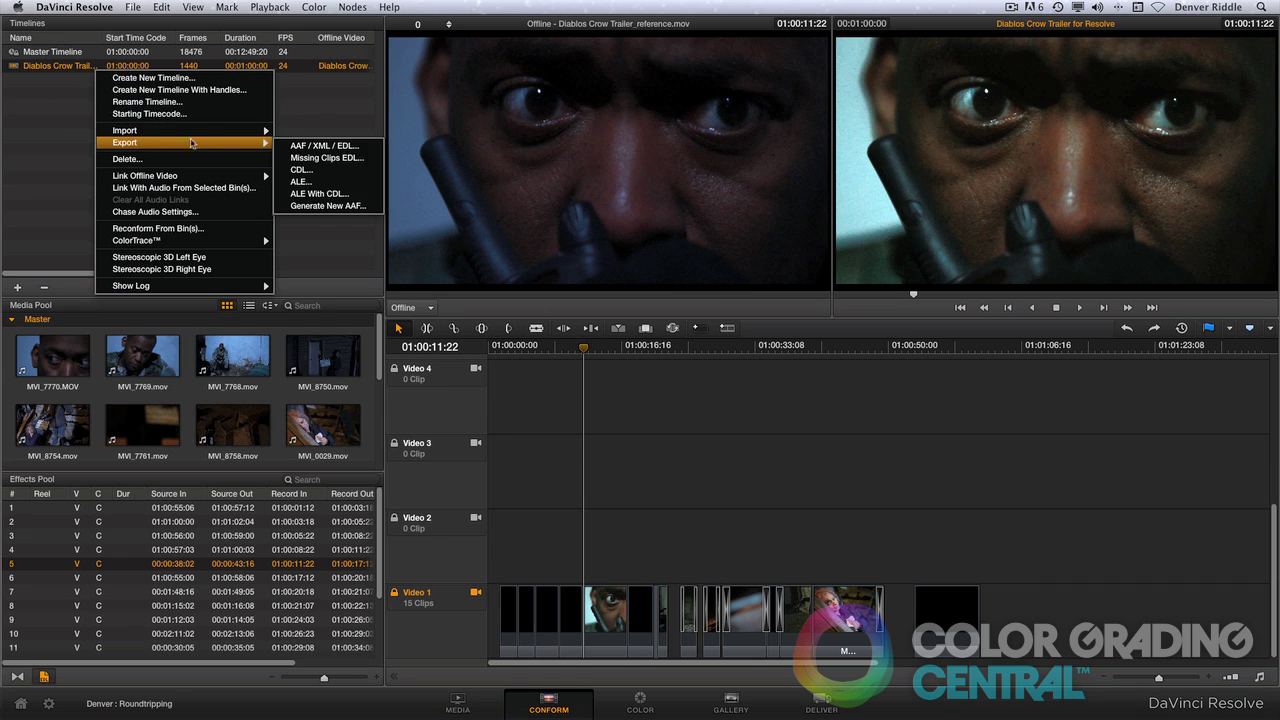
{"action": "left_click", "coordinate": [308, 145]}
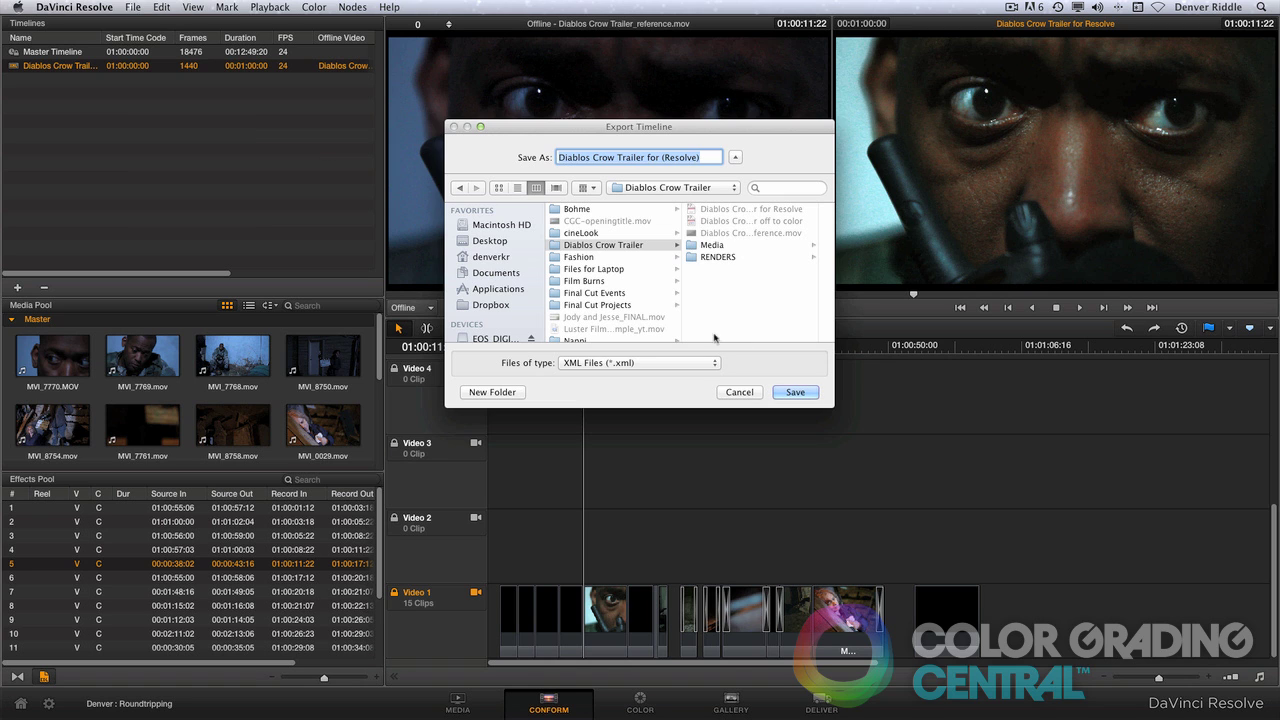
{"action": "left_click", "coordinate": [796, 392]}
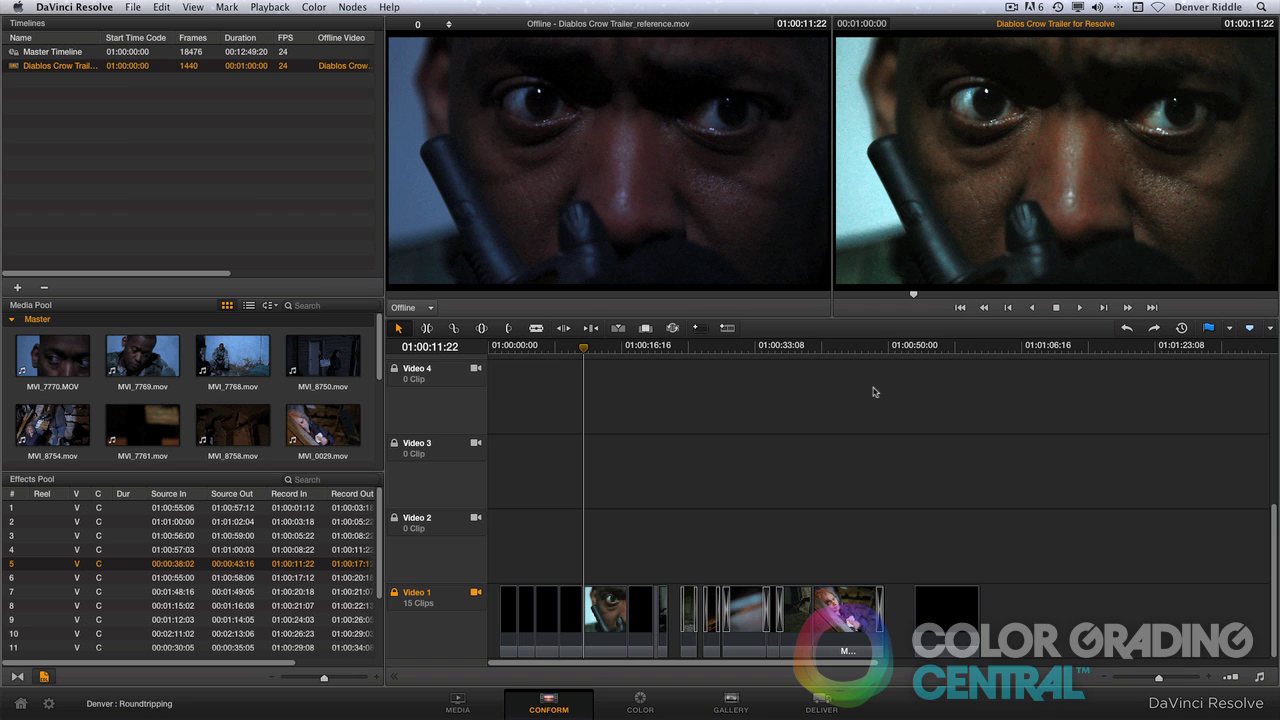
{"action": "key", "text": "super+Tab"}
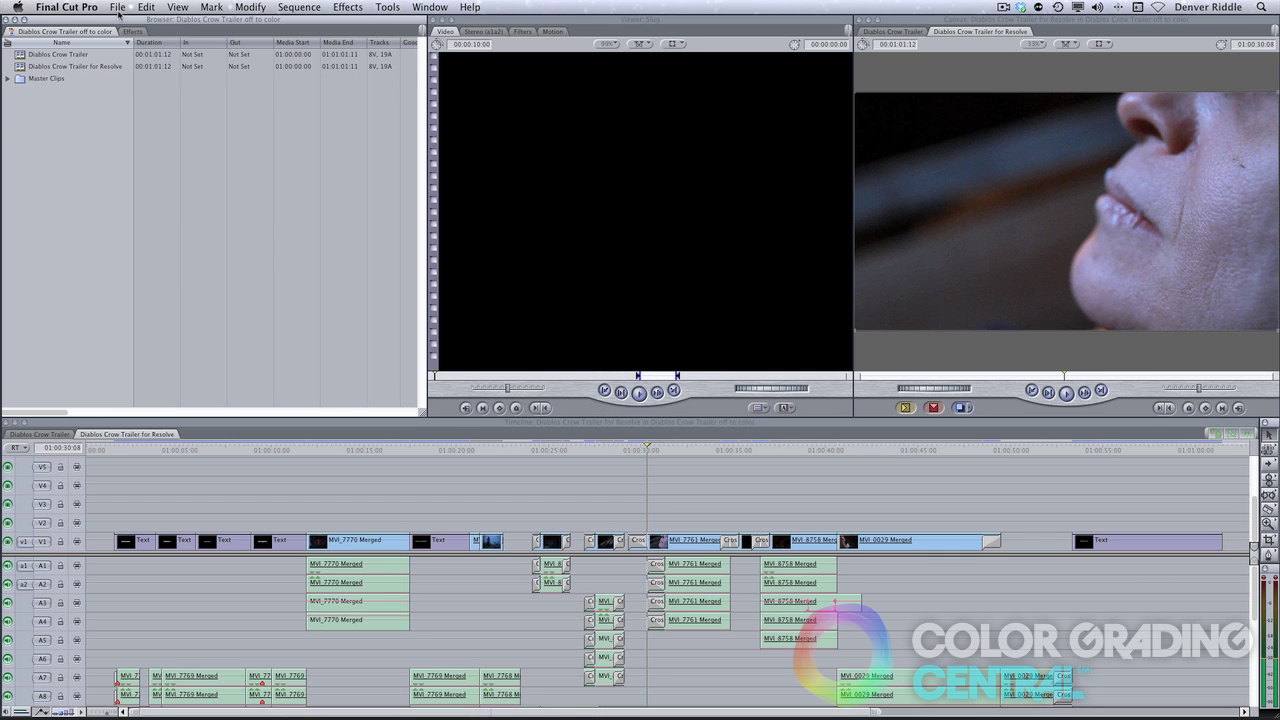
Step: Import the Resolve-exported XML into the off to color project and select the new sequence
{"action": "left_click", "coordinate": [118, 10]}
{"action": "mouse_move", "coordinate": [130, 206]}
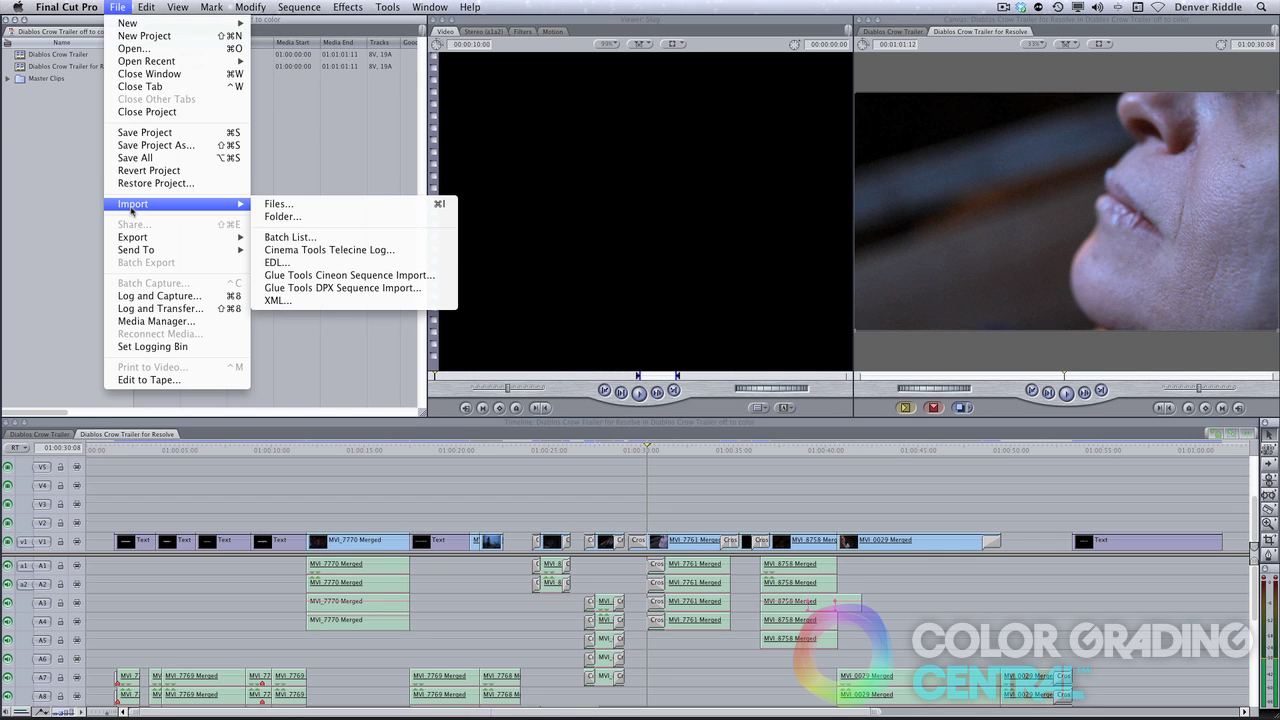
{"action": "left_click", "coordinate": [339, 298]}
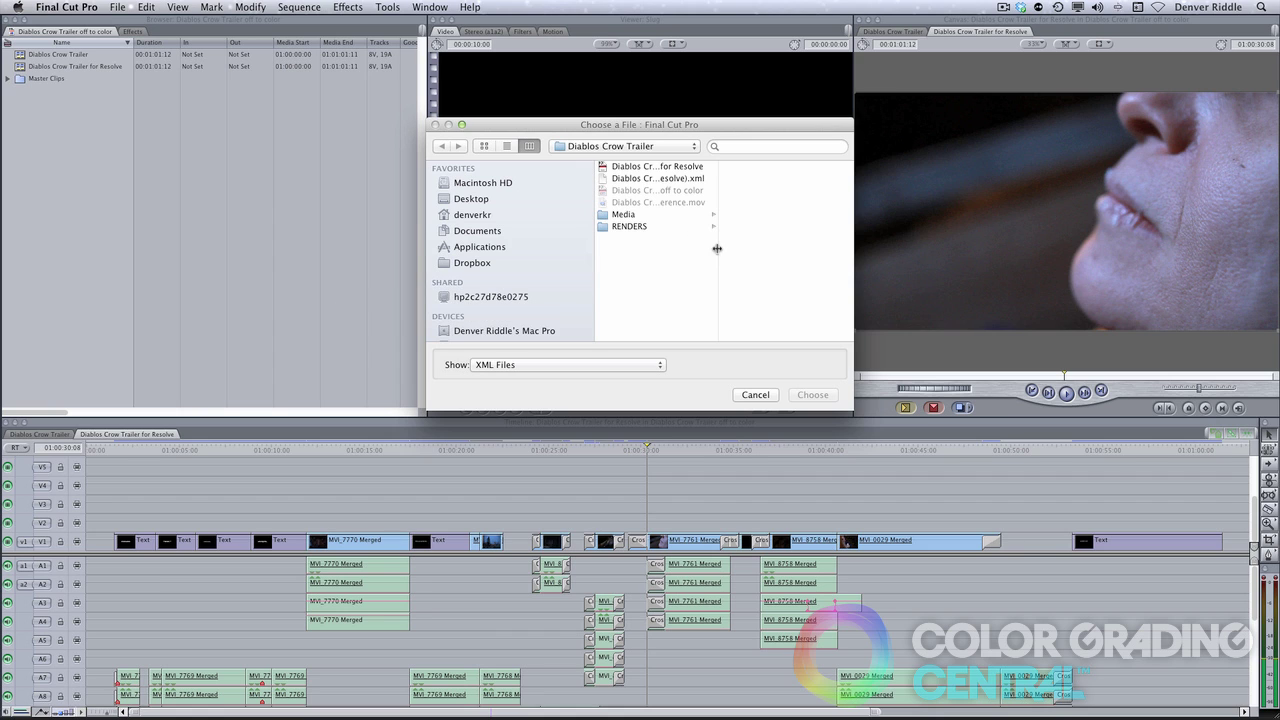
{"action": "left_click_drag", "start_coordinate": [718, 250], "coordinate": [844, 263]}
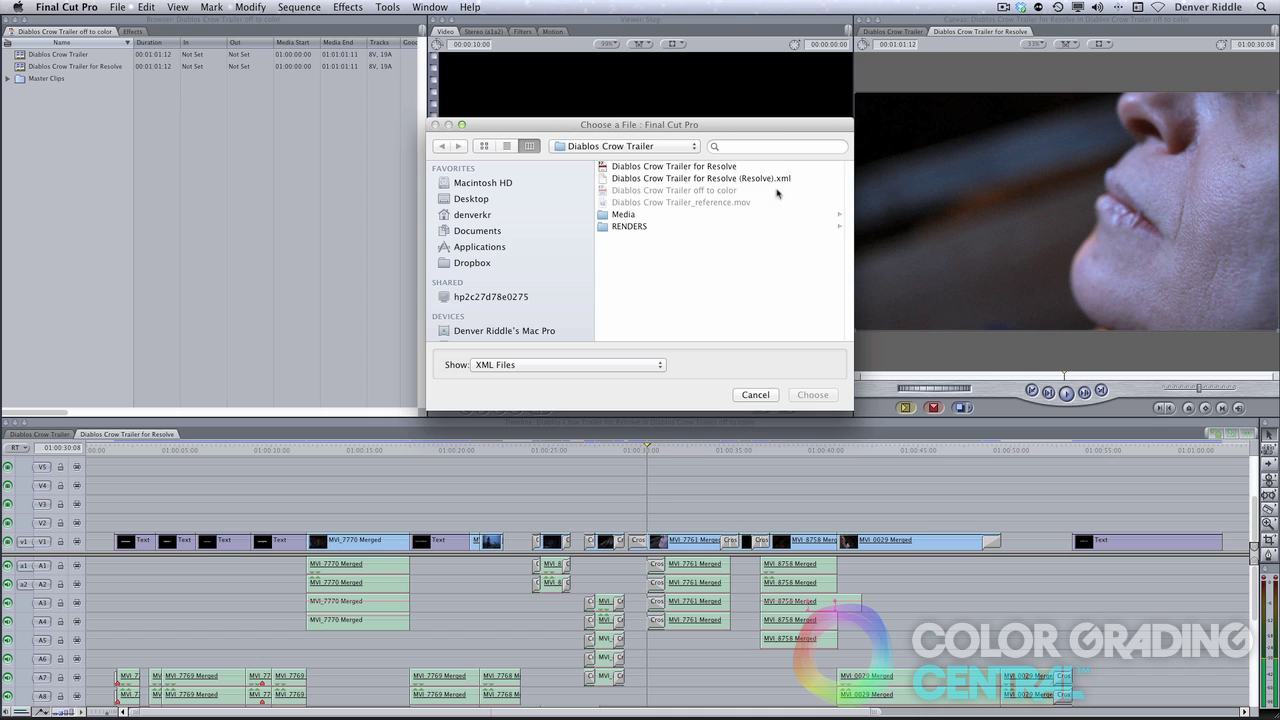
{"action": "left_click", "coordinate": [706, 178]}
{"action": "left_click", "coordinate": [812, 397]}
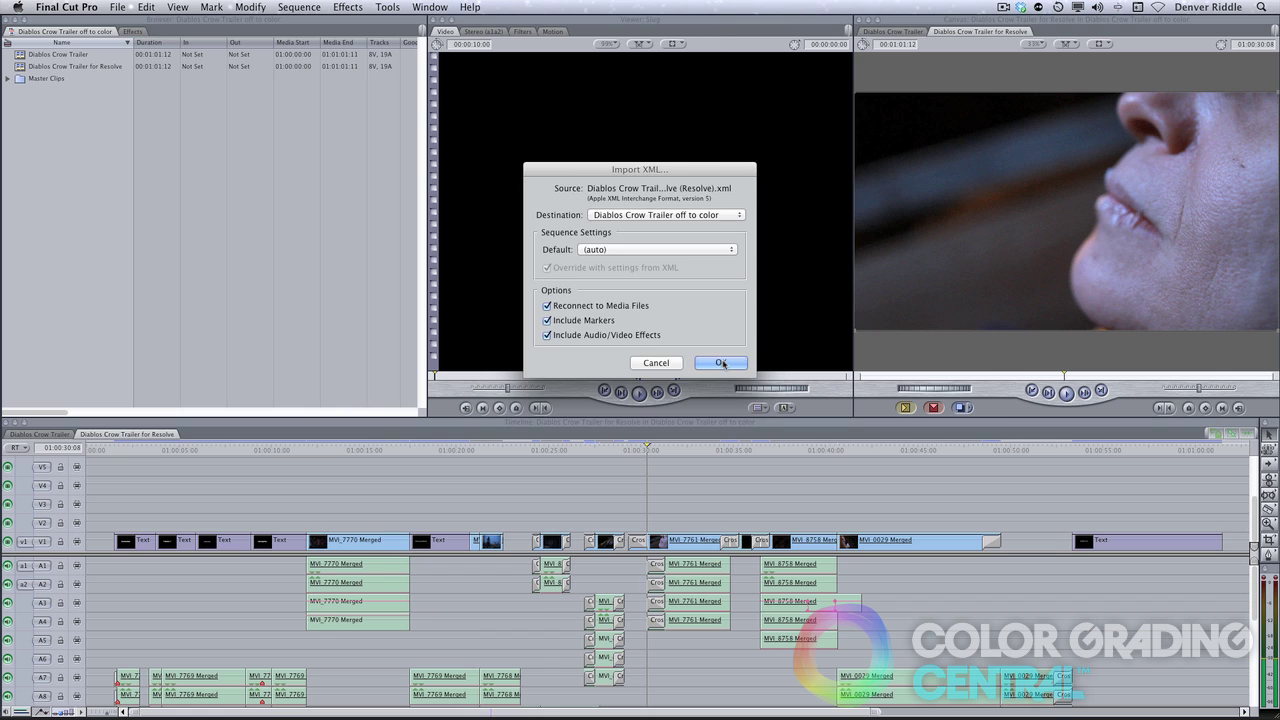
{"action": "left_click", "coordinate": [721, 363]}
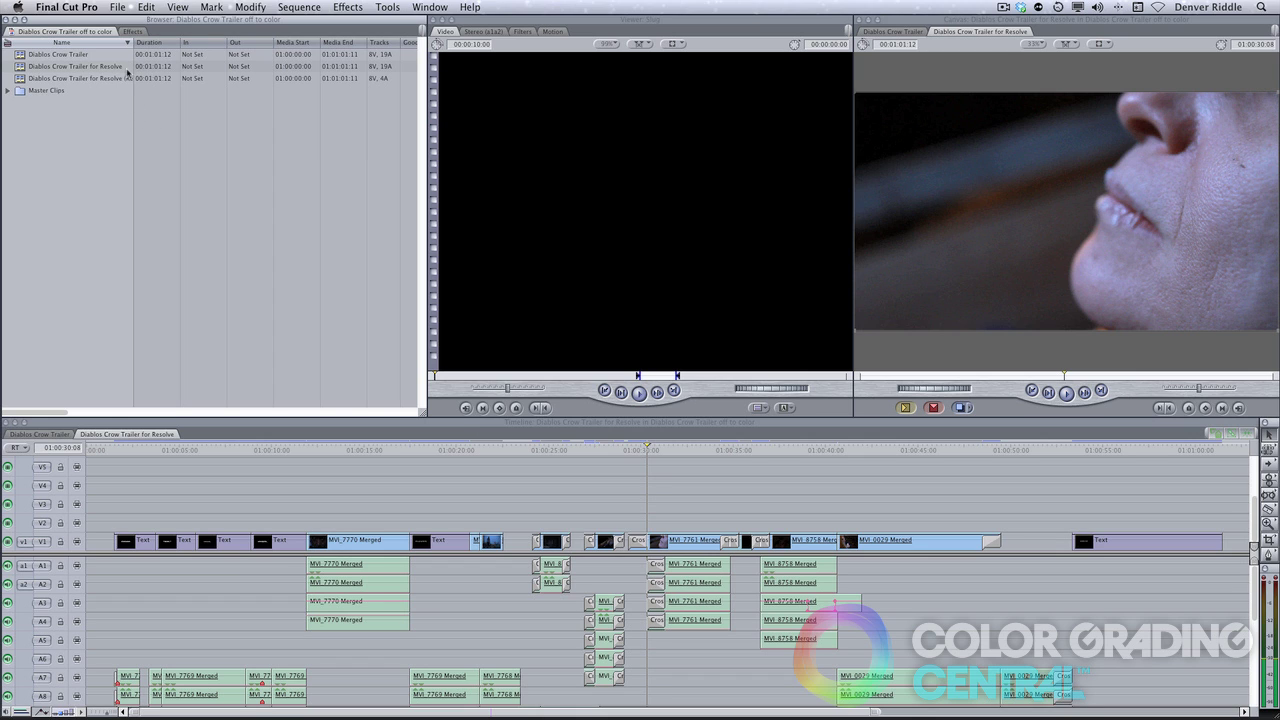
{"action": "left_click", "coordinate": [88, 78]}
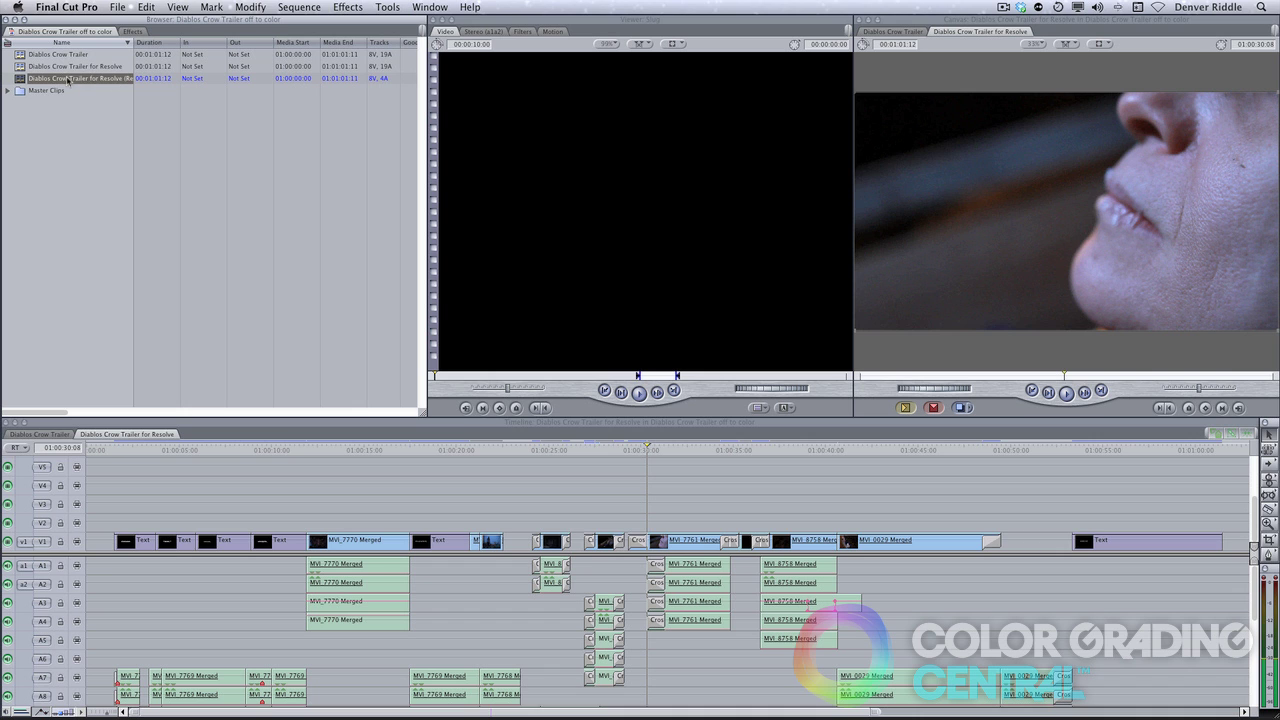
Step: Open the imported Resolve sequence, scrub back through its title cards, and show clip keyframes
{"action": "left_click", "coordinate": [68, 78]}
{"action": "double_click", "coordinate": [21, 78]}
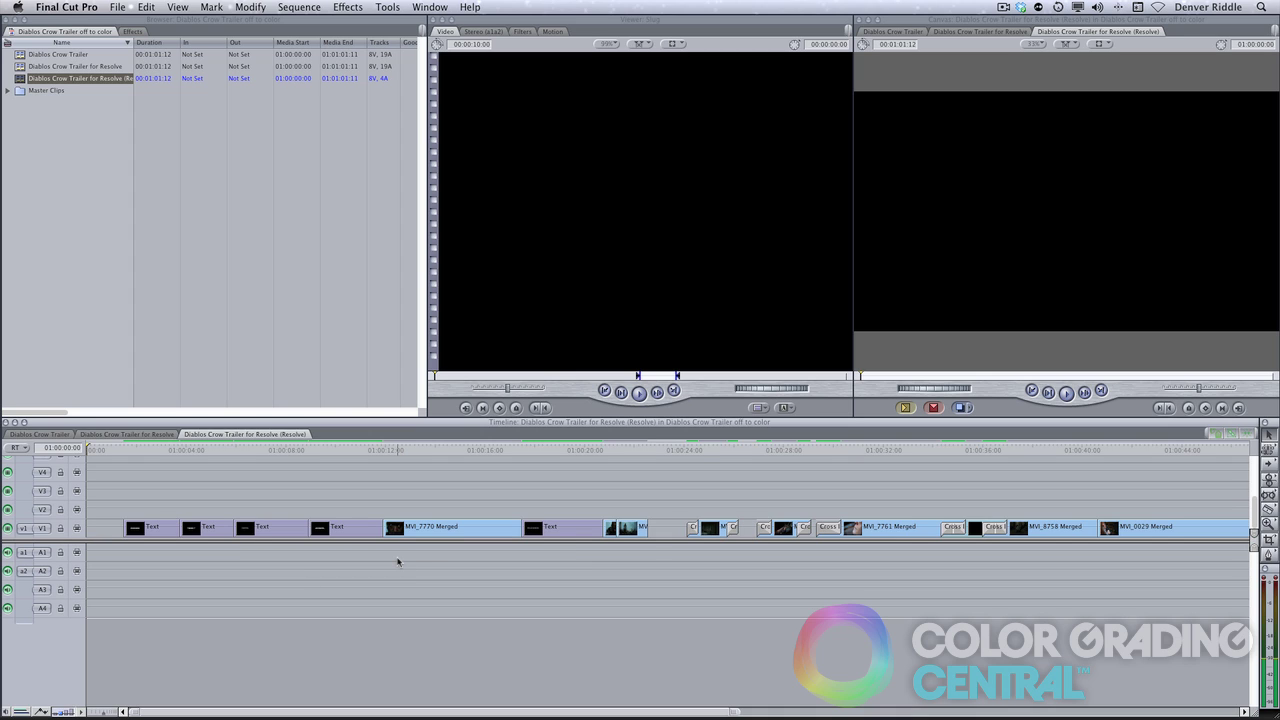
{"action": "left_click", "coordinate": [353, 451]}
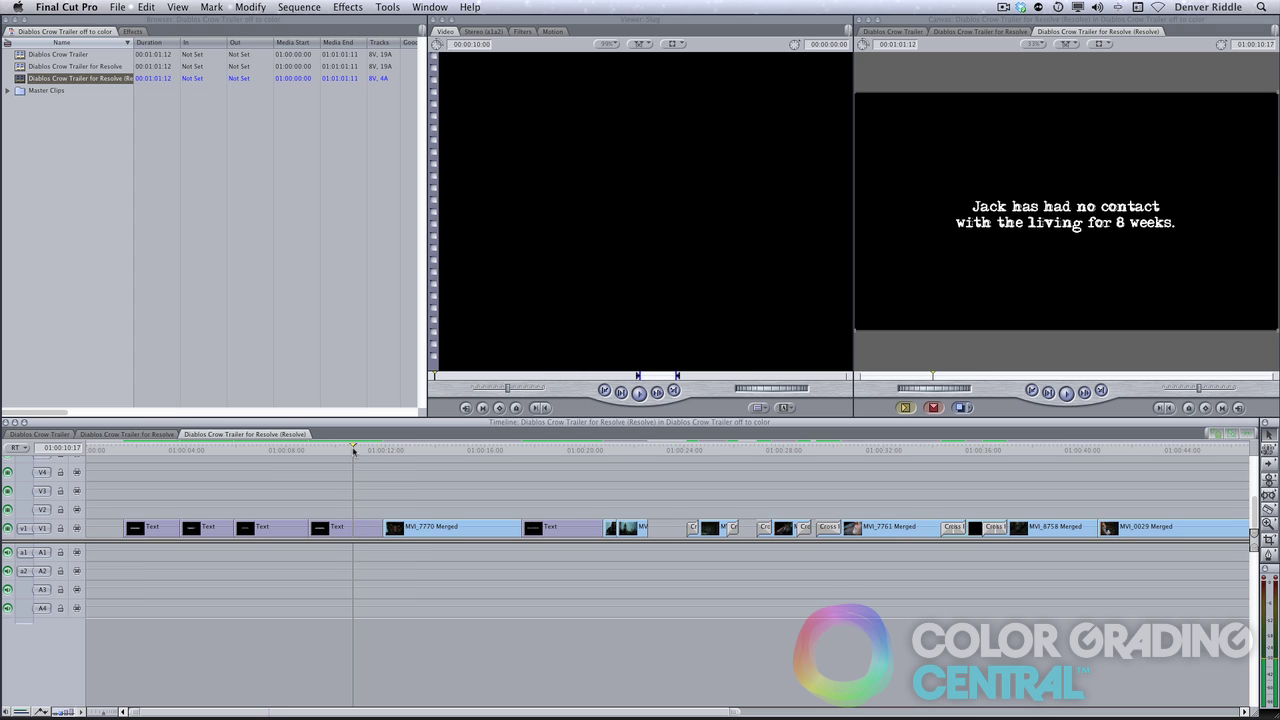
{"action": "left_click_drag", "start_coordinate": [352, 450], "coordinate": [203, 452]}
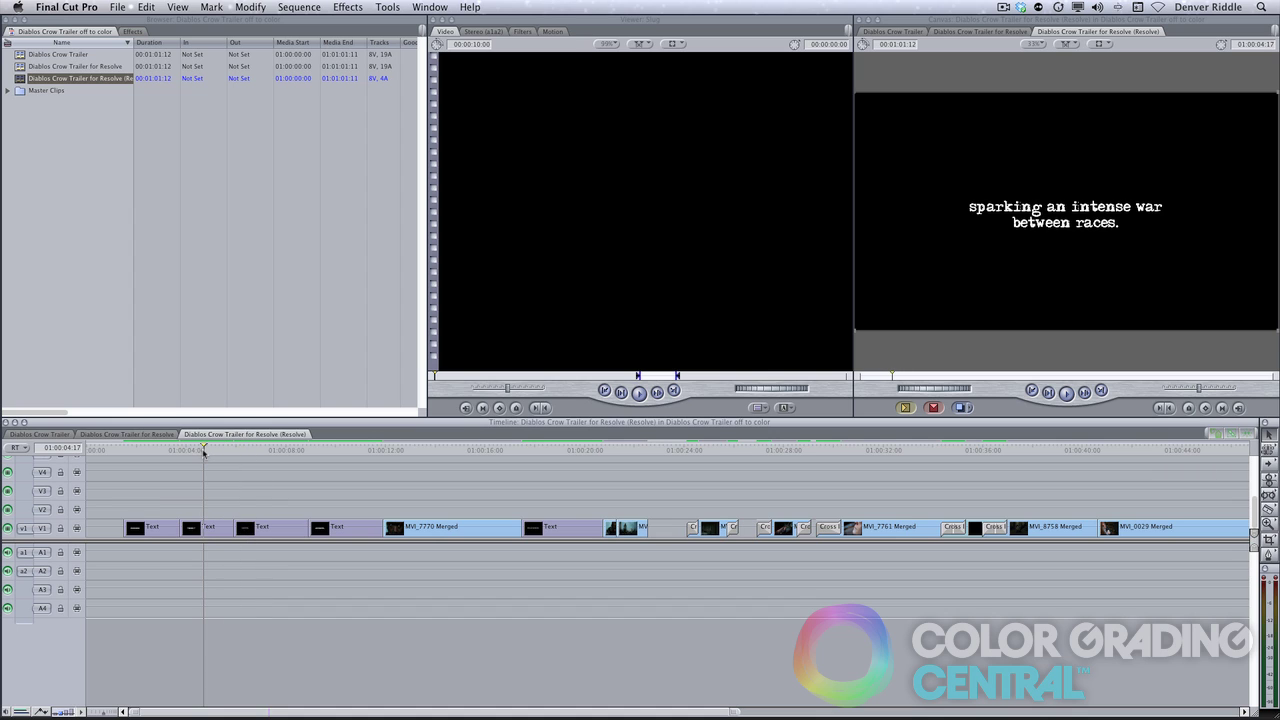
{"action": "left_click", "coordinate": [40, 712]}
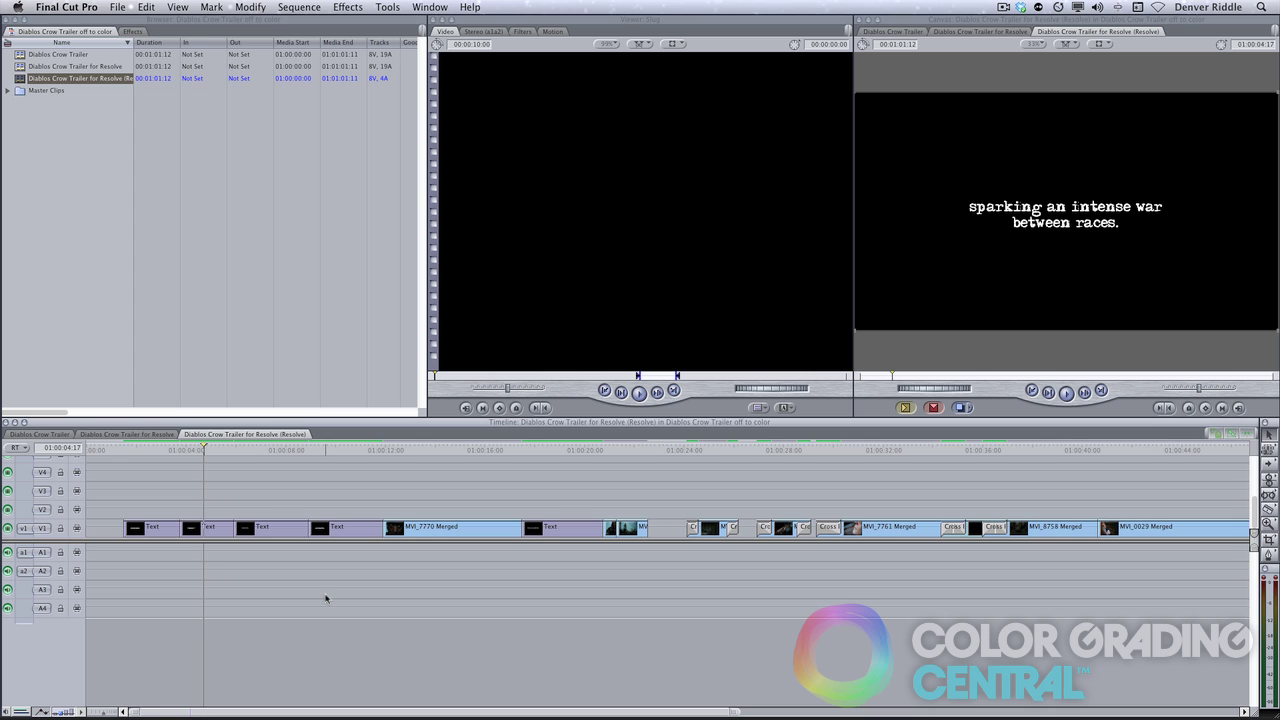
Step: Copy the first title clip from the original Diablos Crow Trailer sequence
{"action": "left_click", "coordinate": [58, 436]}
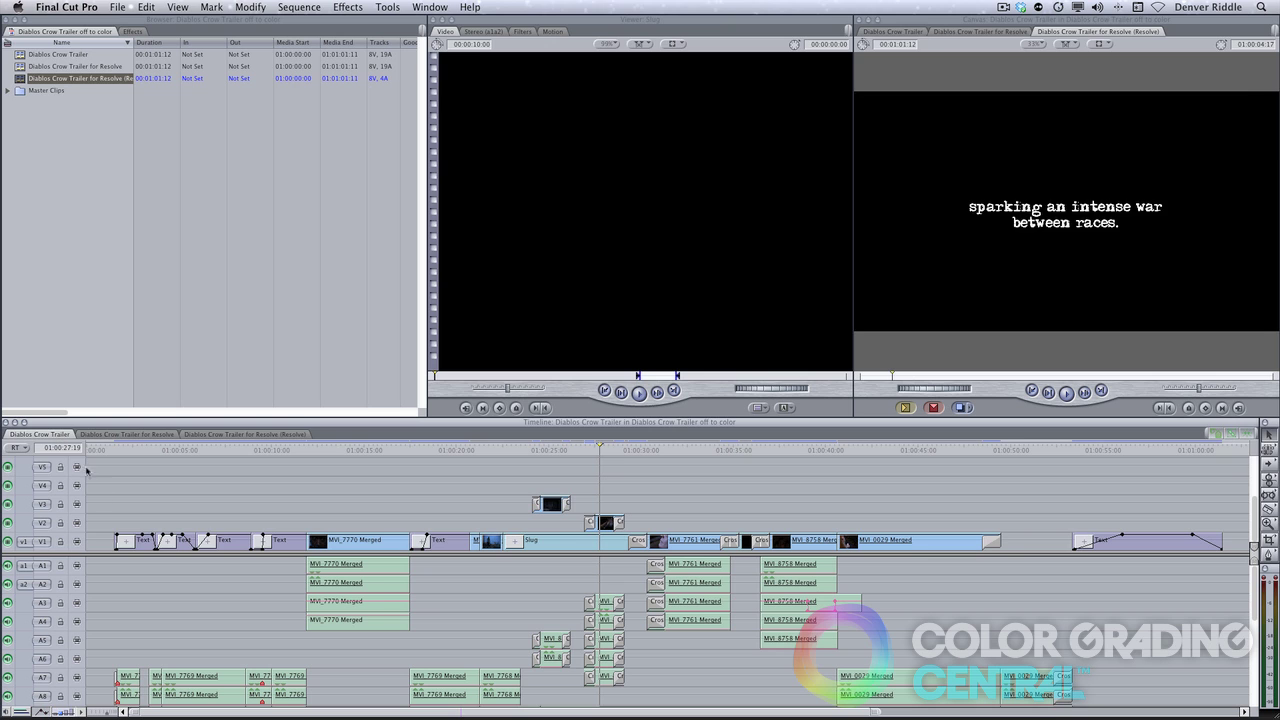
{"action": "left_click", "coordinate": [142, 547]}
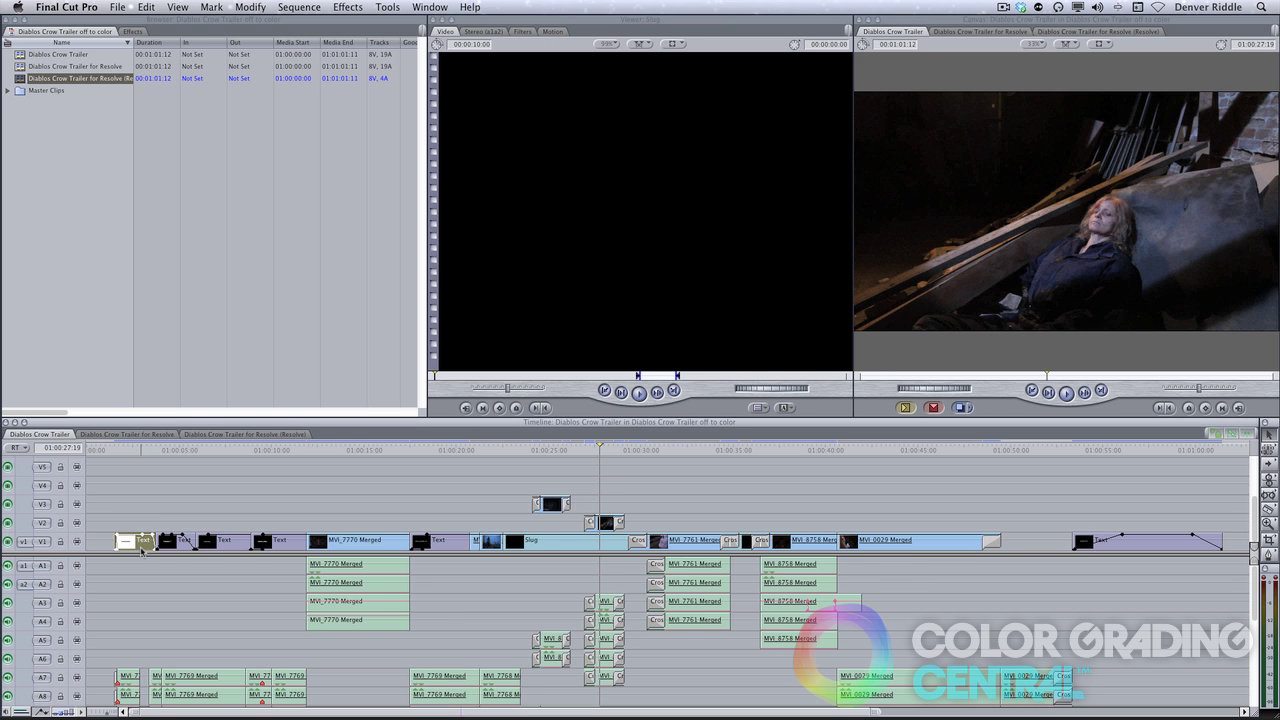
{"action": "key", "text": "super+c"}
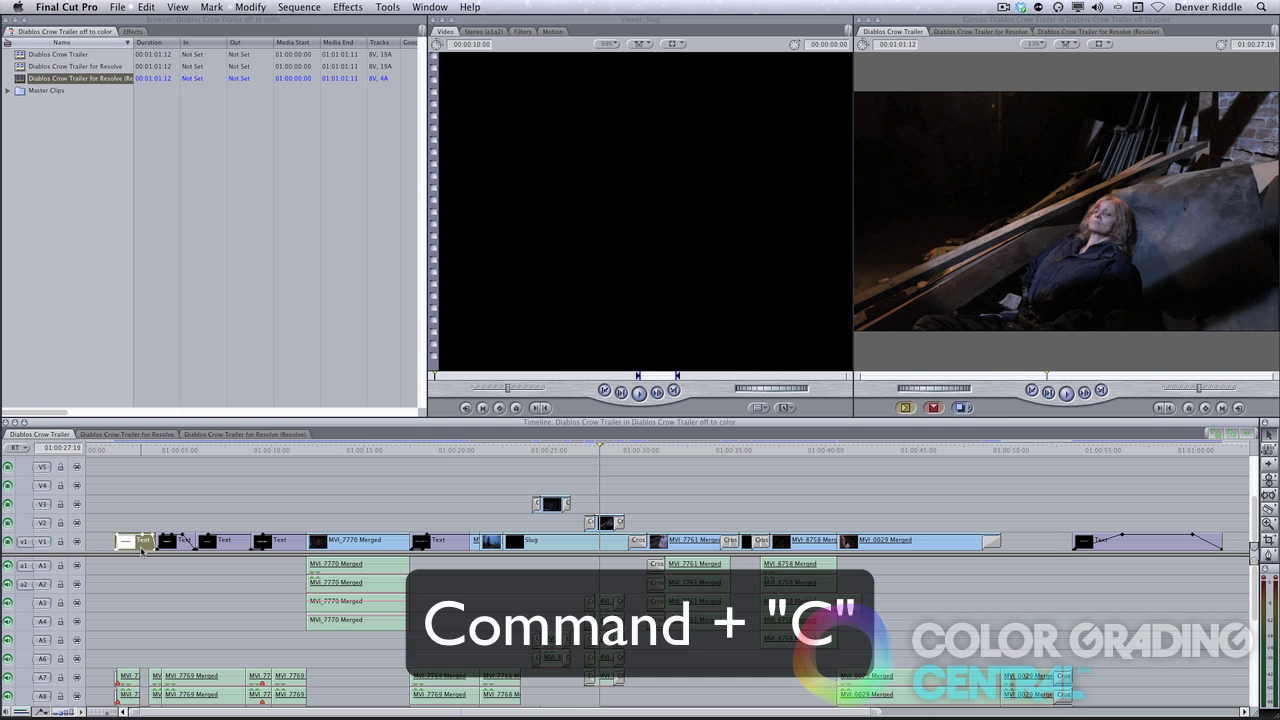
Step: Paste only the opacity attributes onto the first Text clip of the Resolve sequence
{"action": "left_click", "coordinate": [265, 435]}
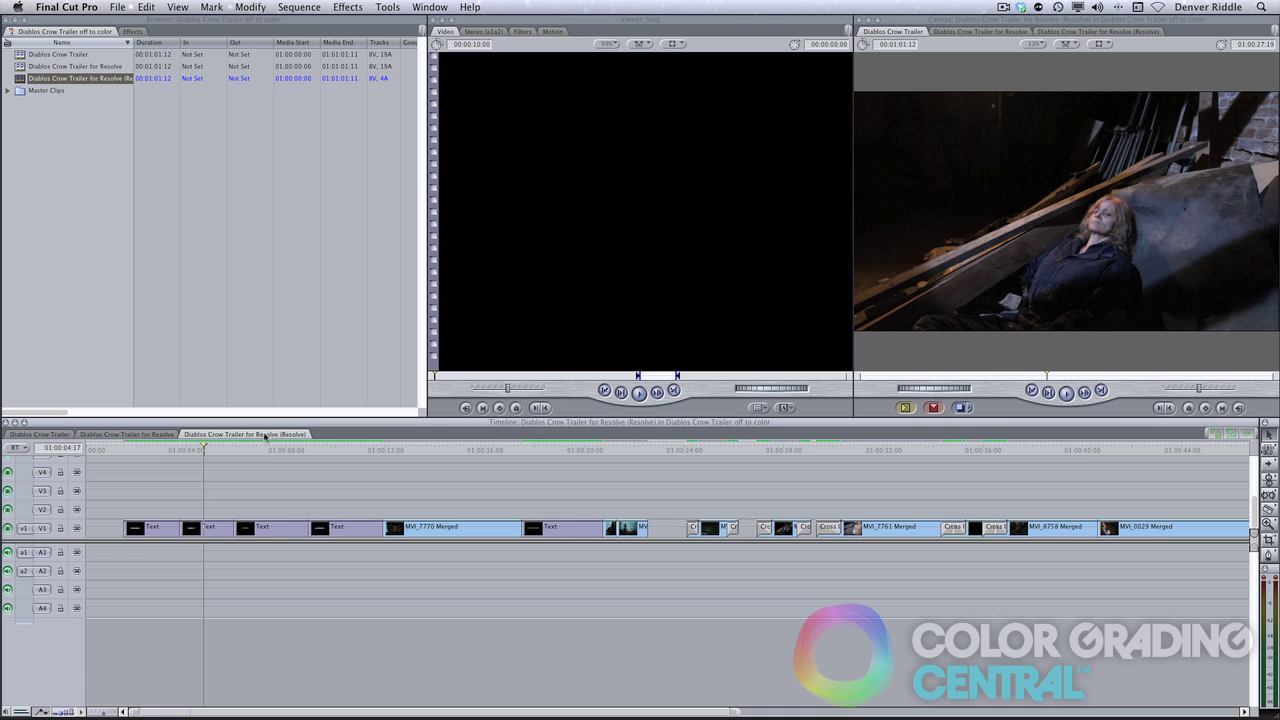
{"action": "right_click", "coordinate": [155, 529]}
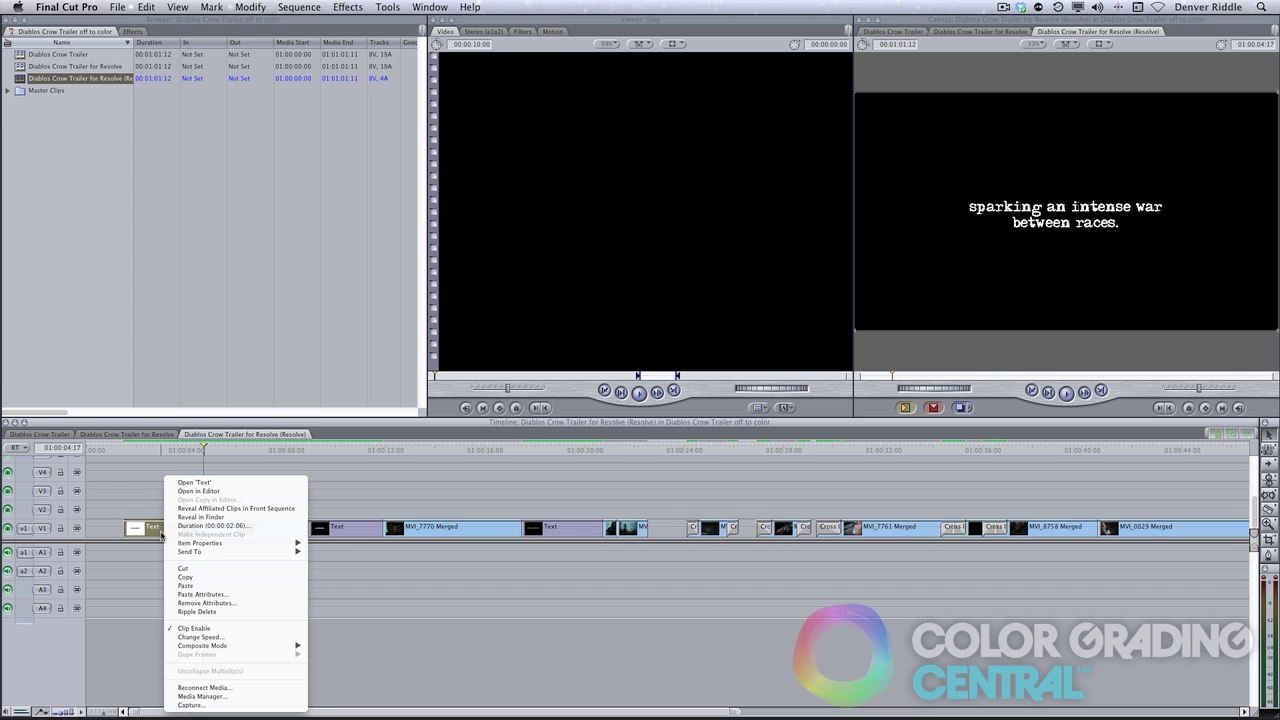
{"action": "left_click", "coordinate": [237, 595]}
{"action": "left_click", "coordinate": [566, 273]}
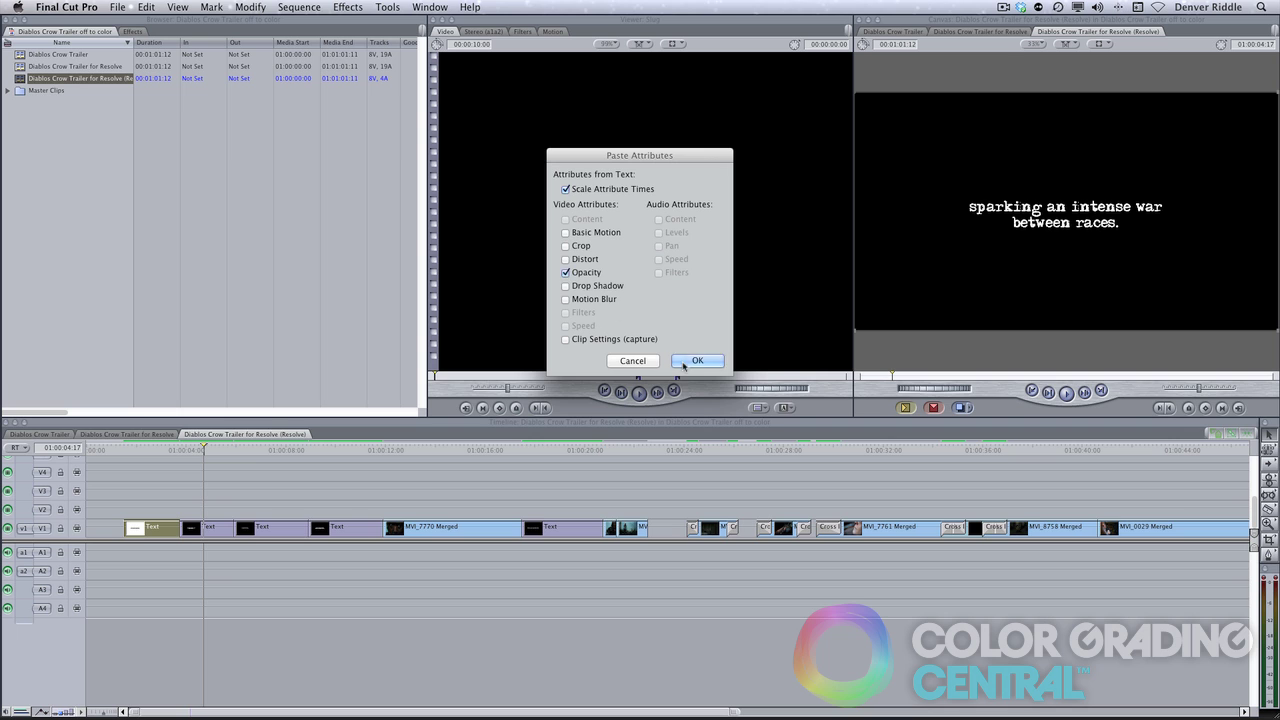
{"action": "left_click", "coordinate": [684, 363]}
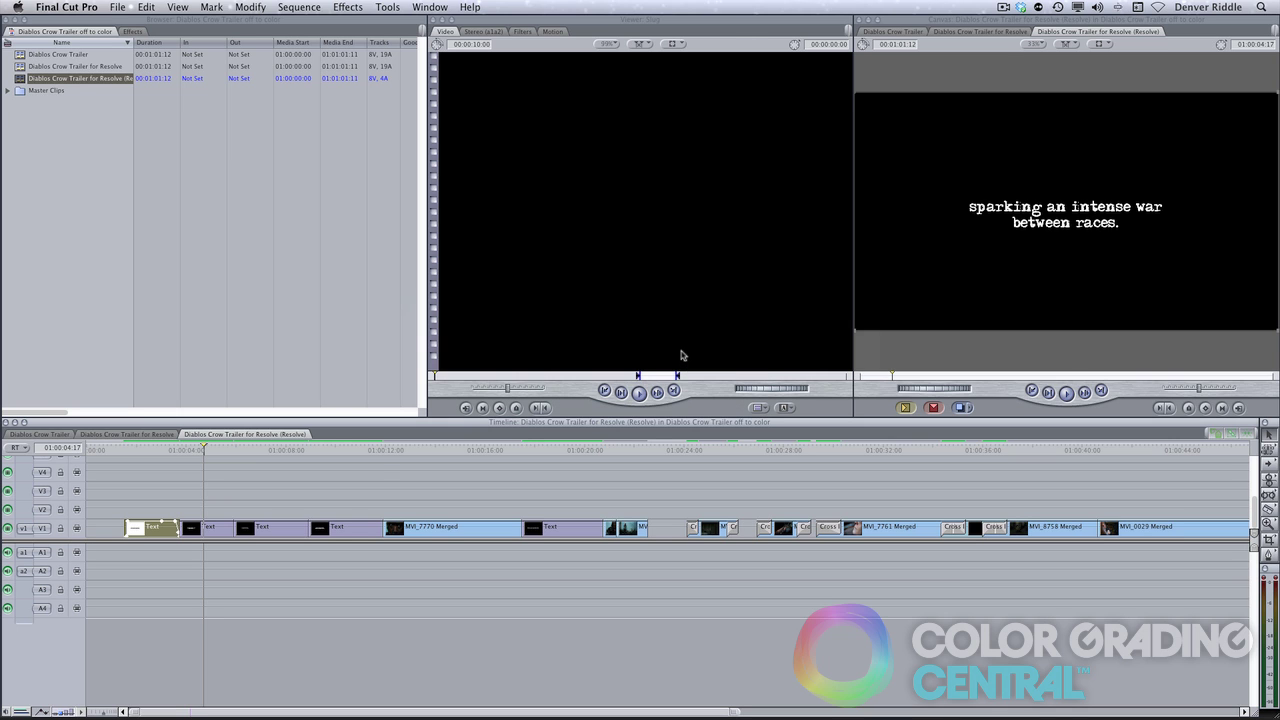
{"action": "left_click", "coordinate": [381, 451]}
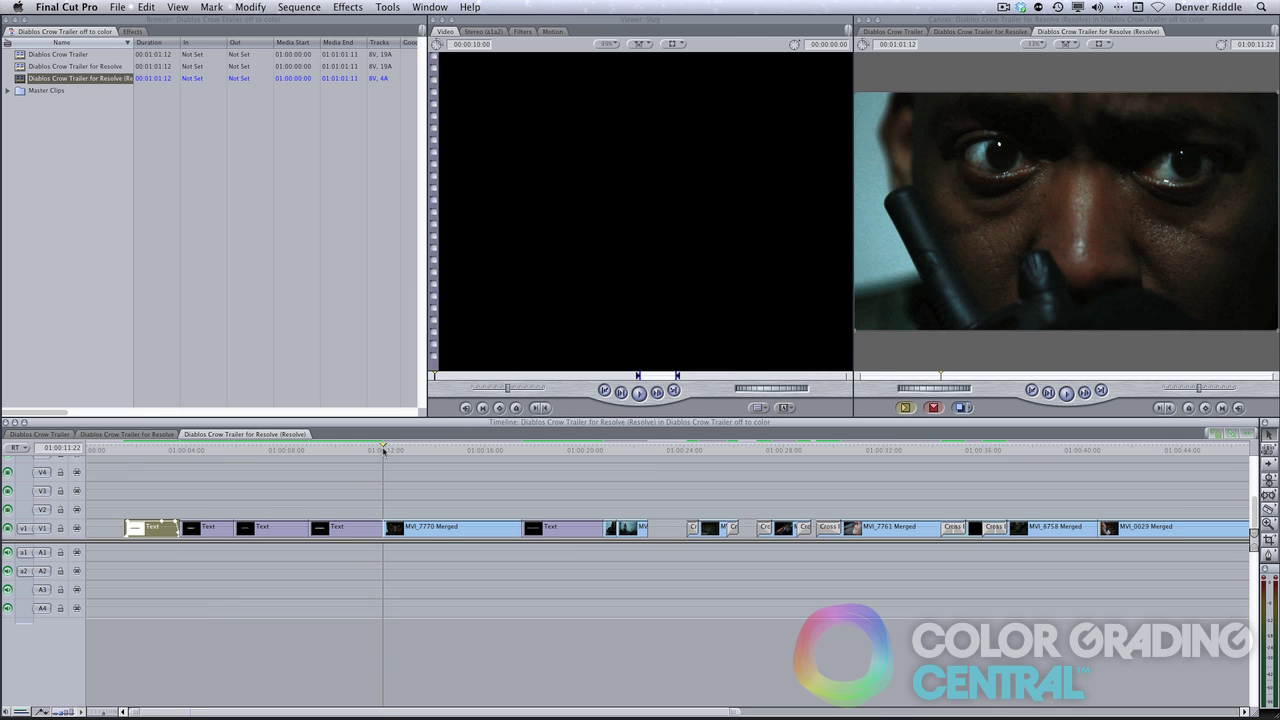
{"action": "key", "text": "super+Tab"}
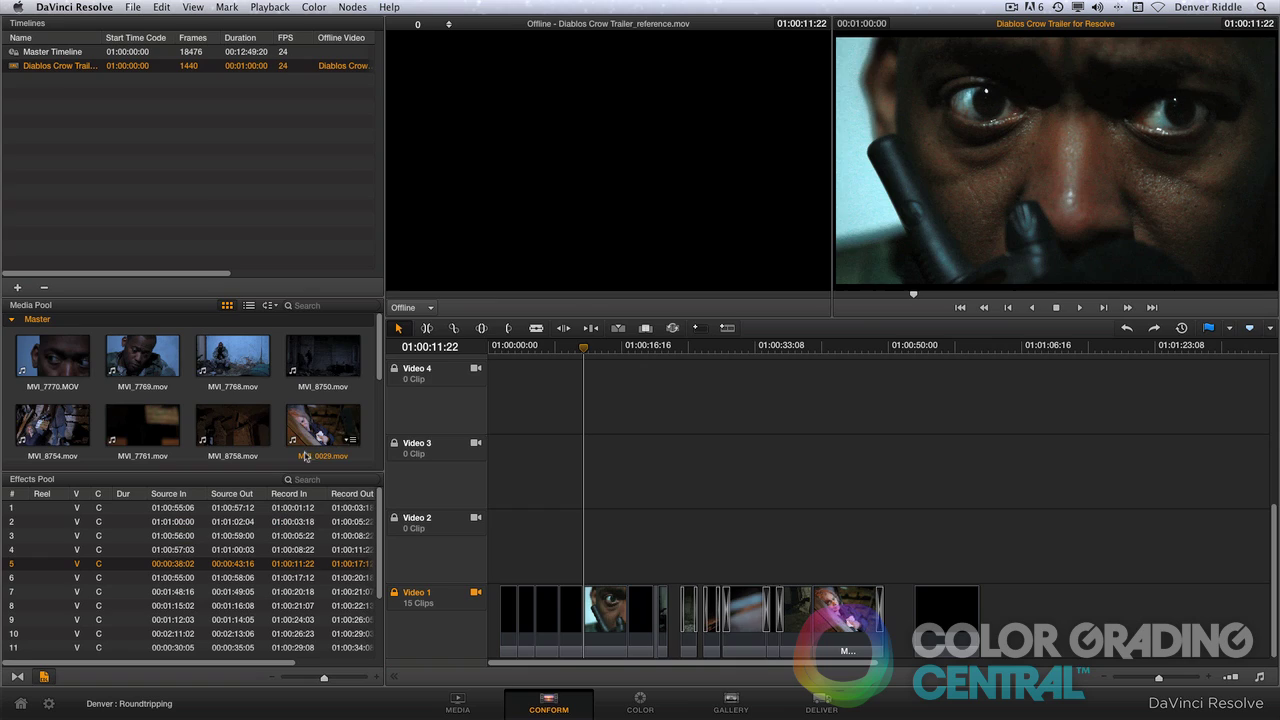
Step: Raise the first clip's master gamma to 0.01, then queue and start its render
{"action": "left_click", "coordinate": [630, 699]}
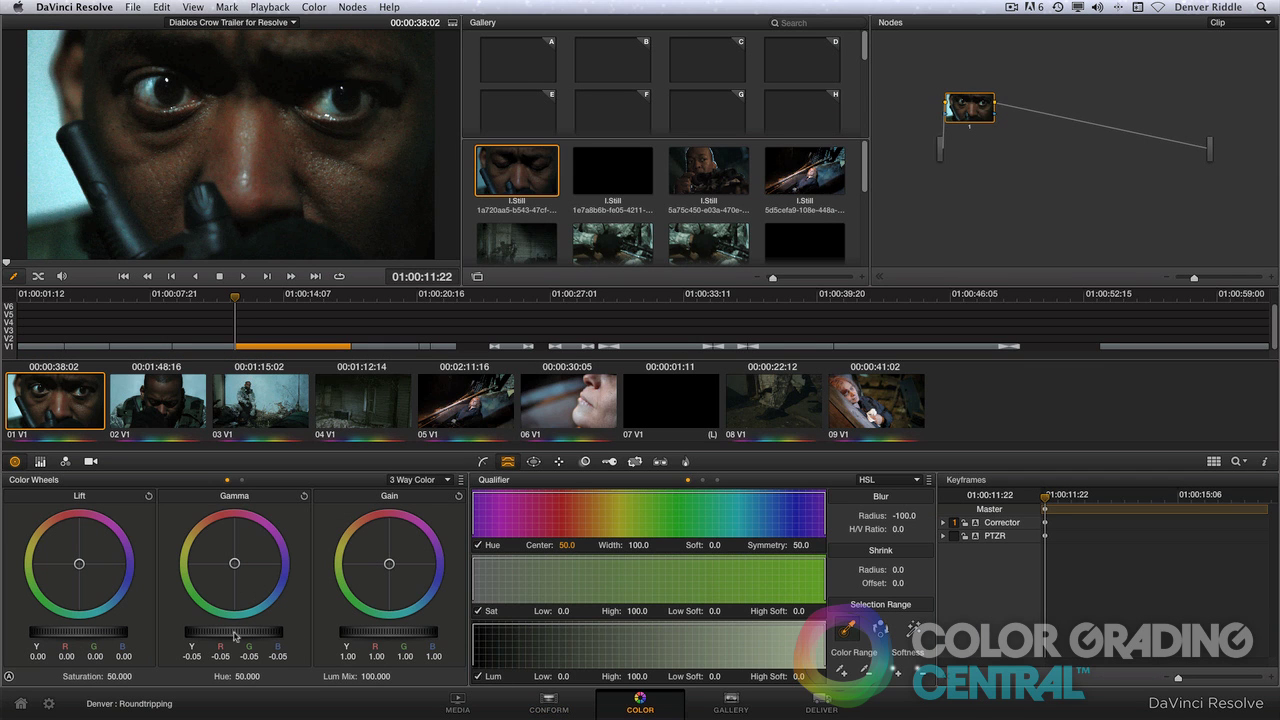
{"action": "left_click_drag", "start_coordinate": [228, 636], "coordinate": [364, 645]}
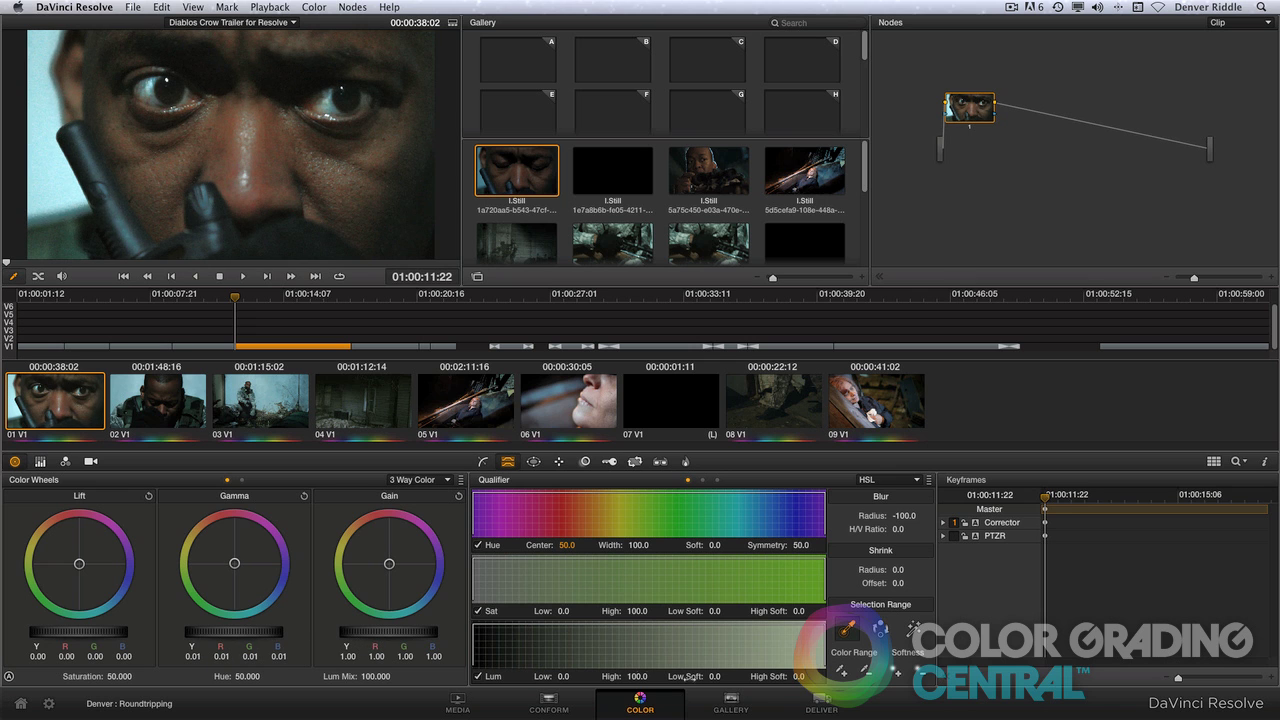
{"action": "left_click", "coordinate": [815, 702]}
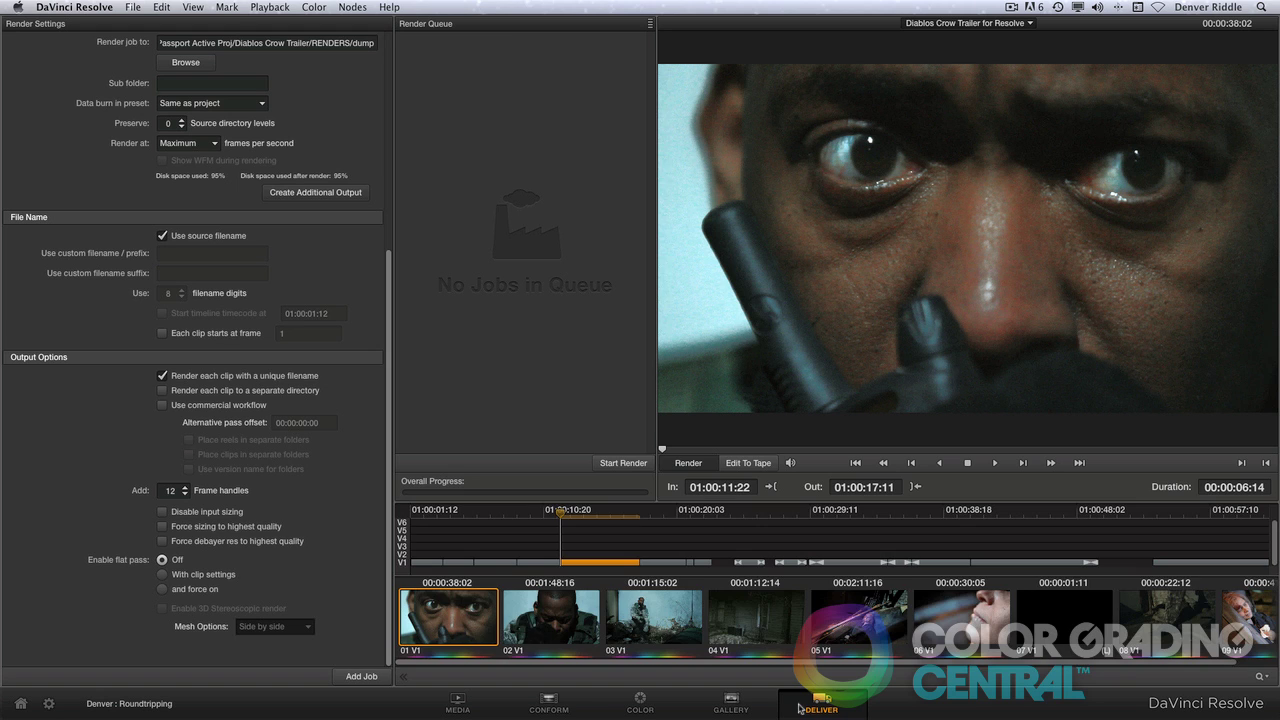
{"action": "right_click", "coordinate": [468, 627]}
{"action": "left_click", "coordinate": [510, 655]}
{"action": "left_click", "coordinate": [366, 683]}
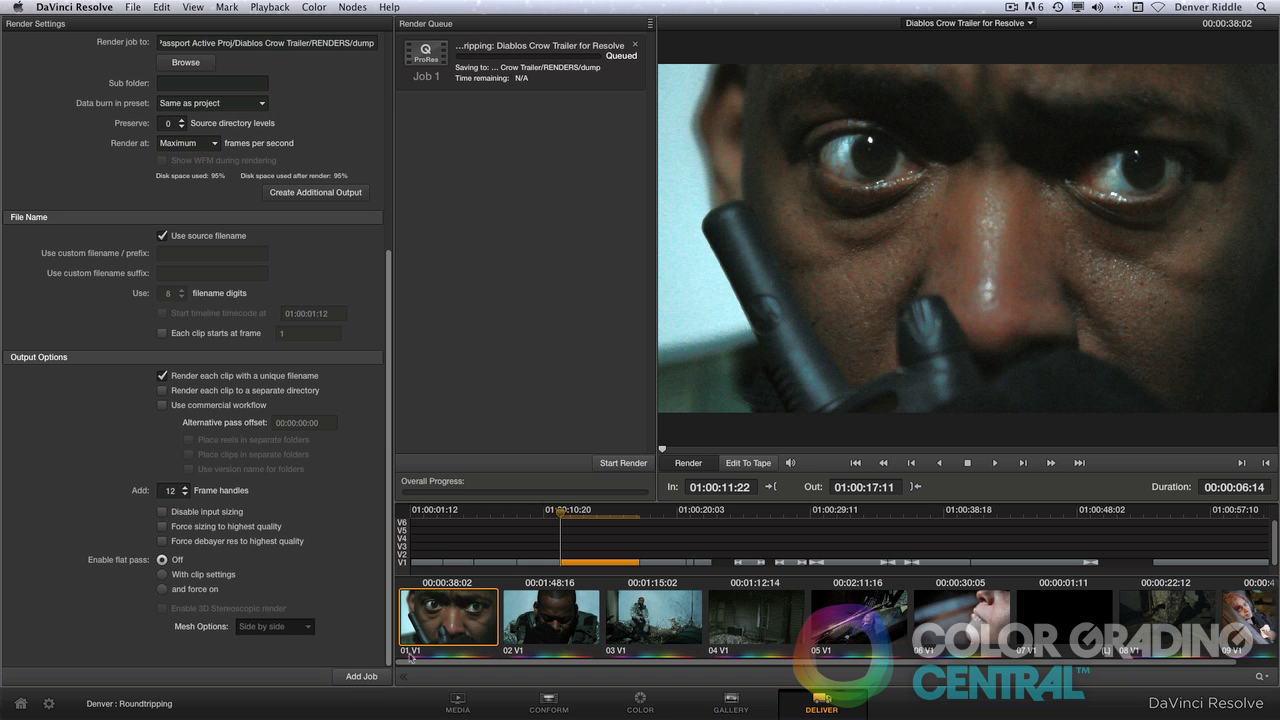
{"action": "left_click", "coordinate": [608, 463]}
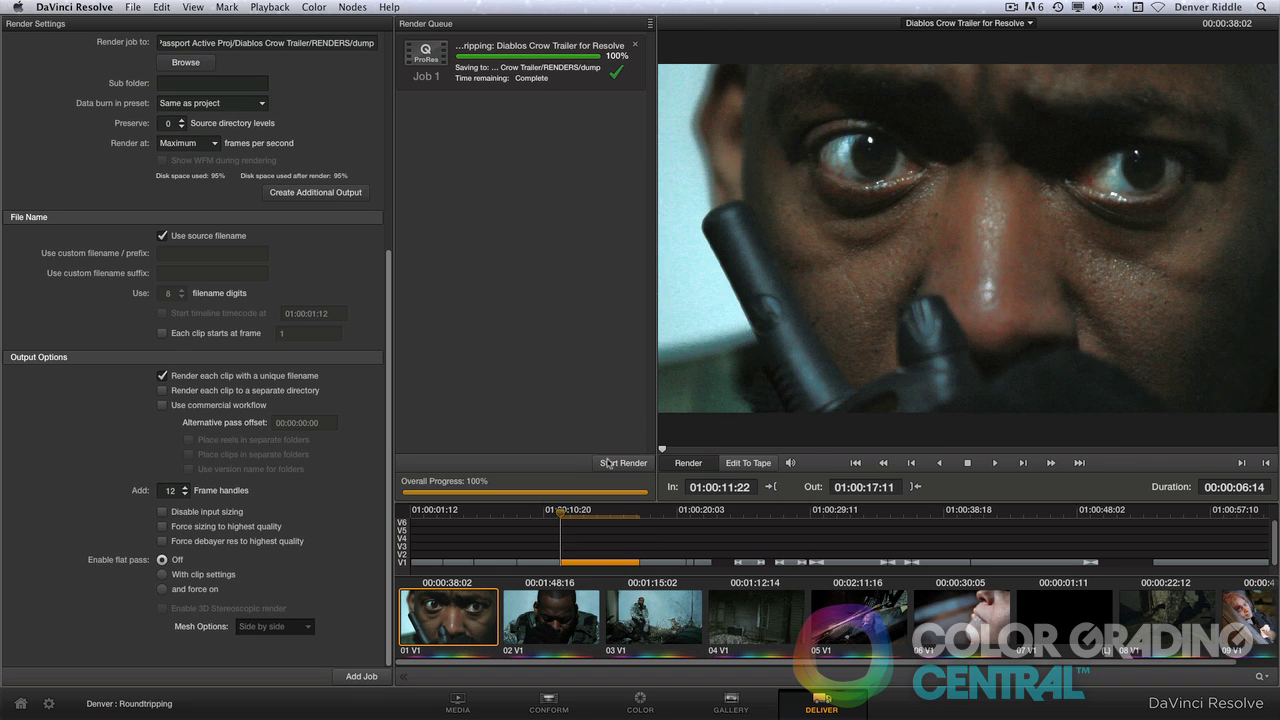
{"action": "key", "text": "super+Tab"}
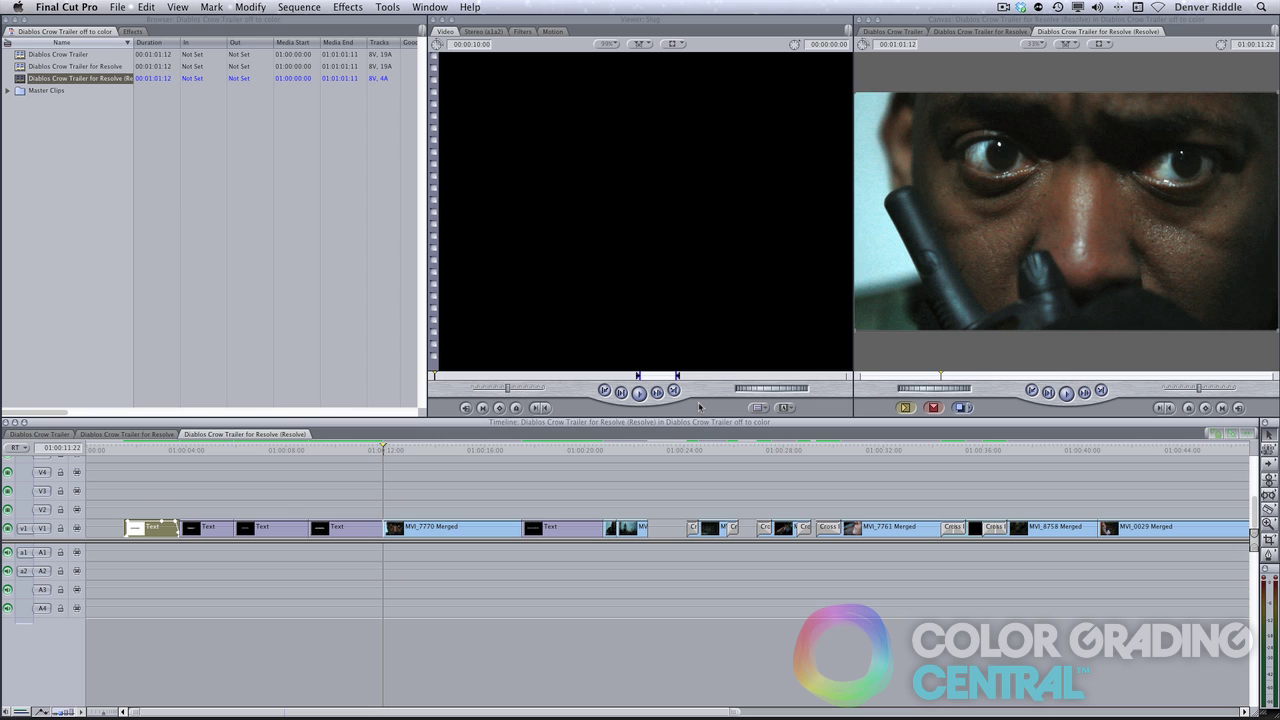
Step: Paste the original sequence's title clip into the empty V1 gap of the Resolve sequence
{"action": "left_click", "coordinate": [40, 434]}
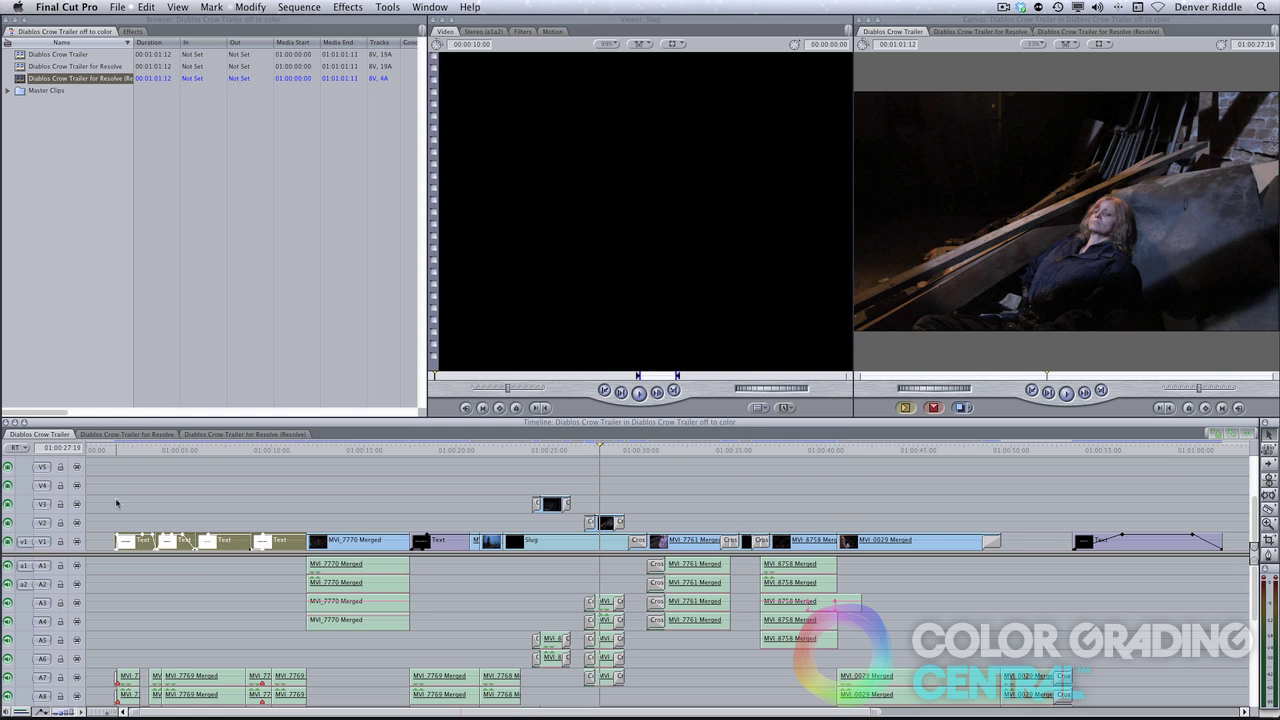
{"action": "left_click", "coordinate": [244, 434]}
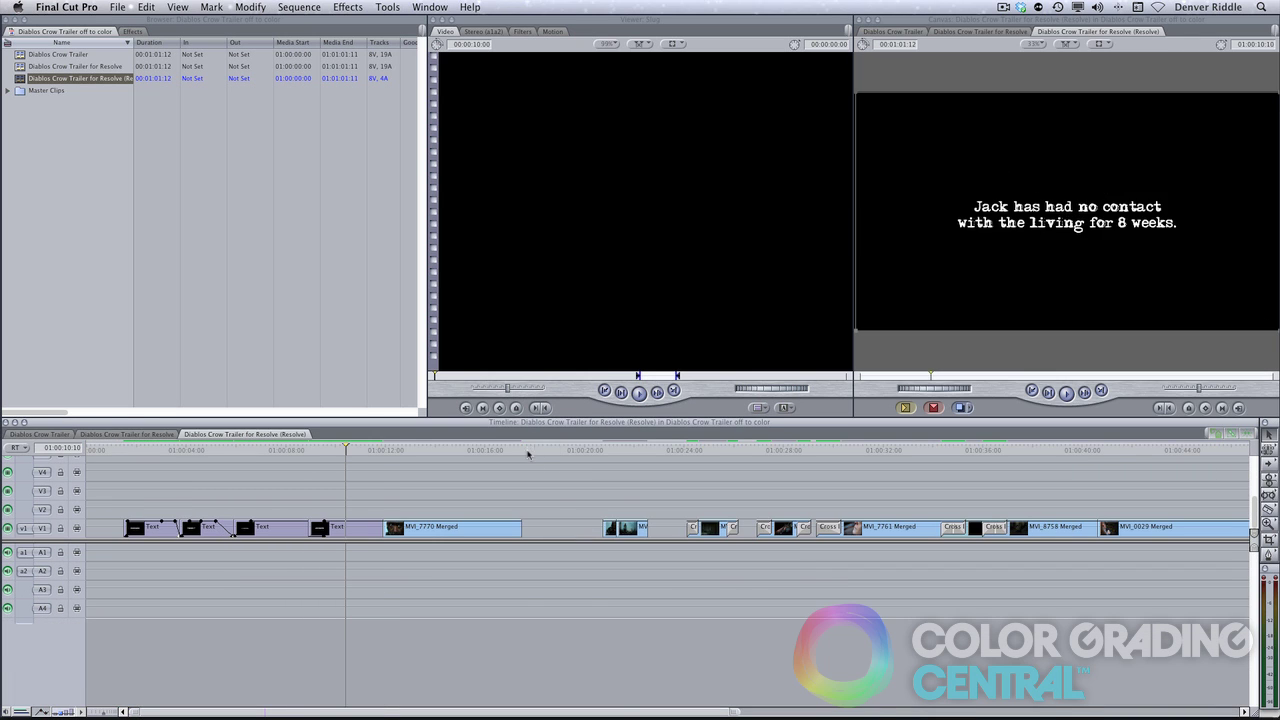
{"action": "left_click", "coordinate": [528, 452]}
{"action": "left_click", "coordinate": [60, 434]}
{"action": "left_click", "coordinate": [290, 434]}
{"action": "key", "text": "super+v"}
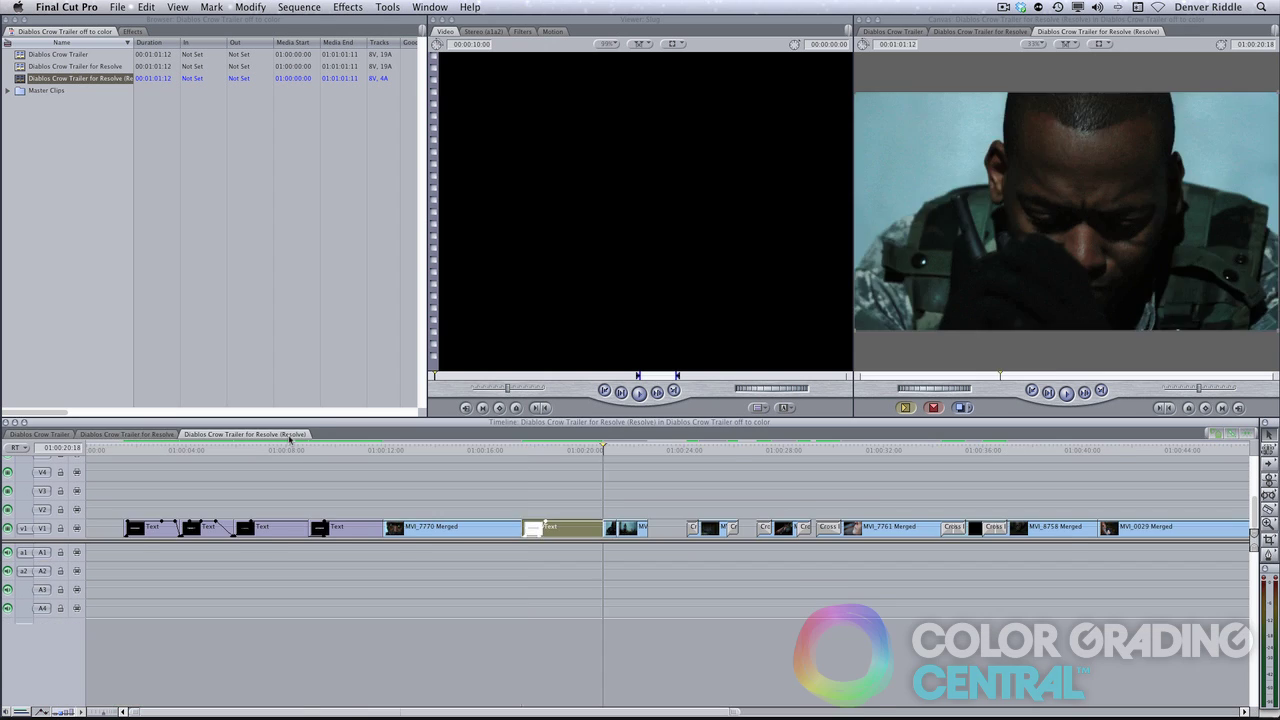
{"action": "left_click", "coordinate": [40, 434]}
{"action": "left_click", "coordinate": [223, 434]}
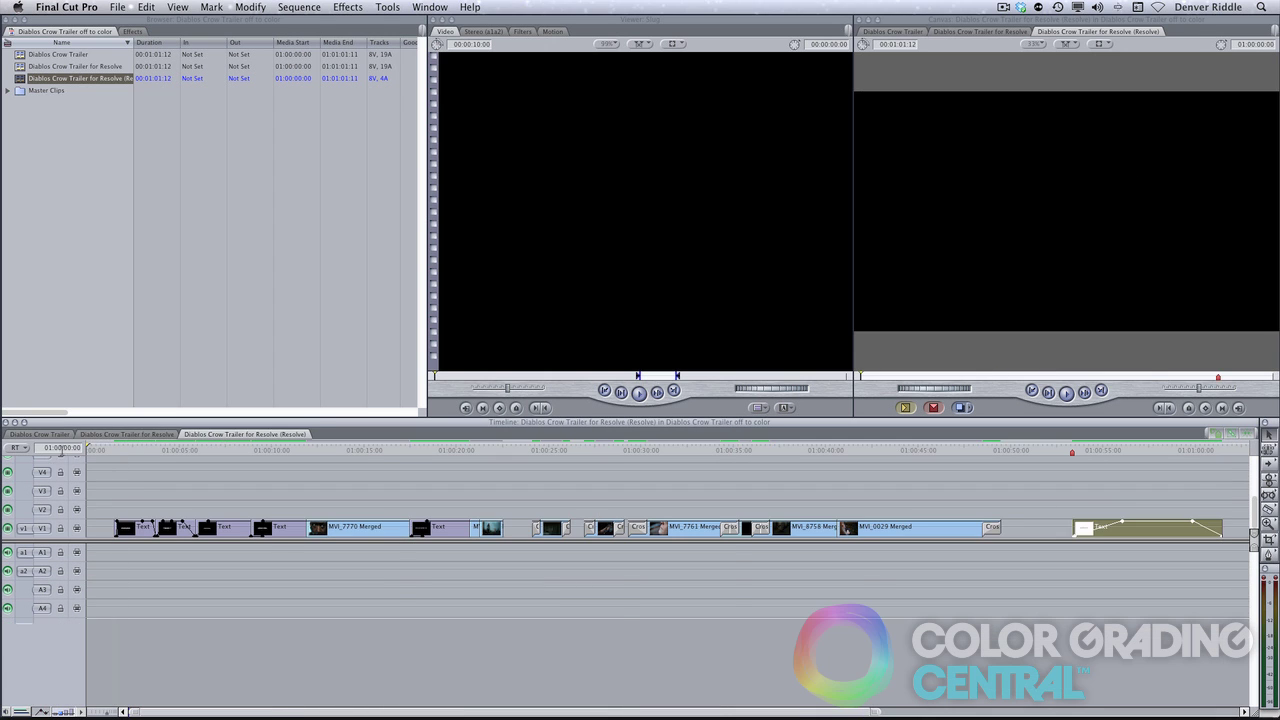
{"action": "left_click", "coordinate": [117, 7]}
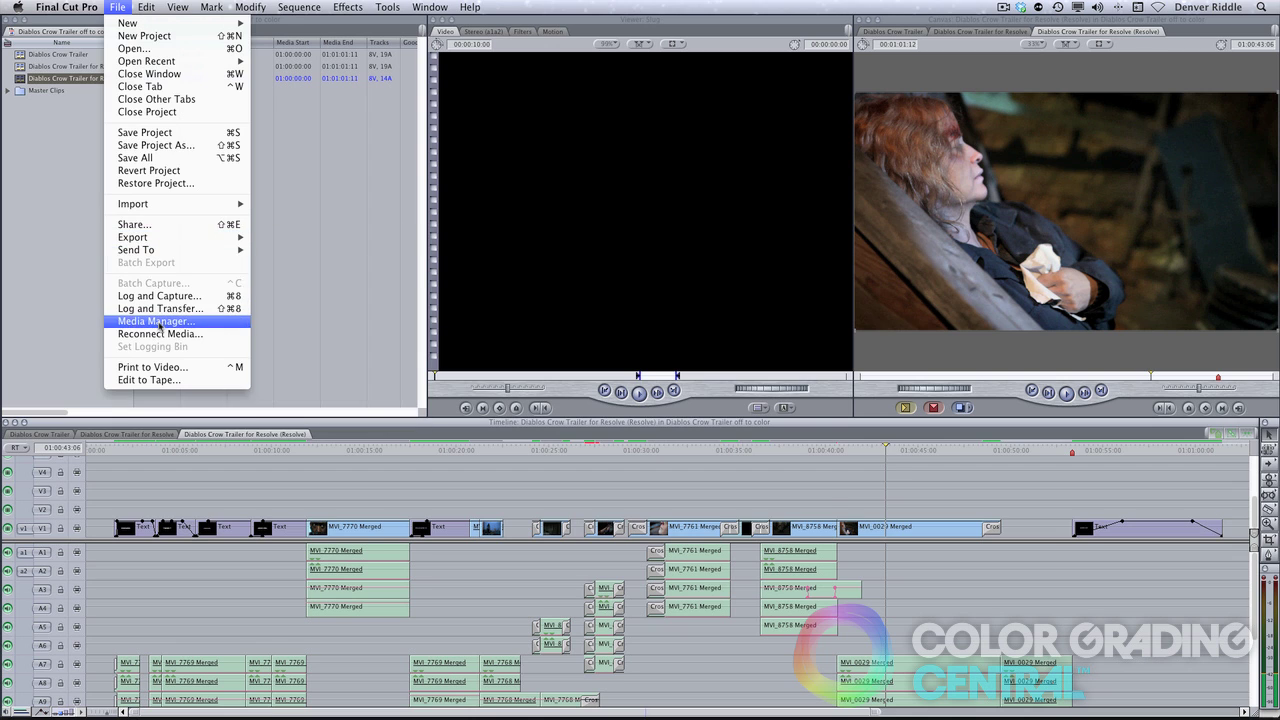
Step: Accept the Media Manager copy settings and name the project 'Diablos Trailer Graded'
{"action": "left_click", "coordinate": [159, 322]}
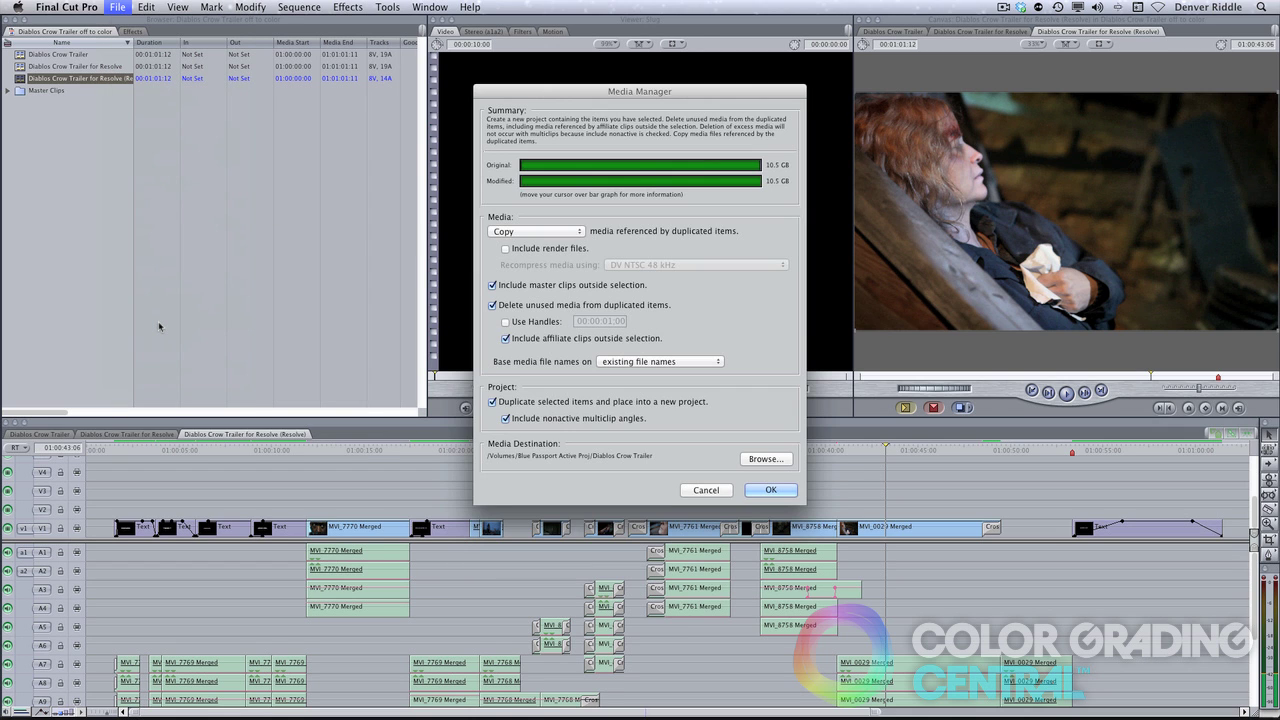
{"action": "left_click", "coordinate": [776, 490]}
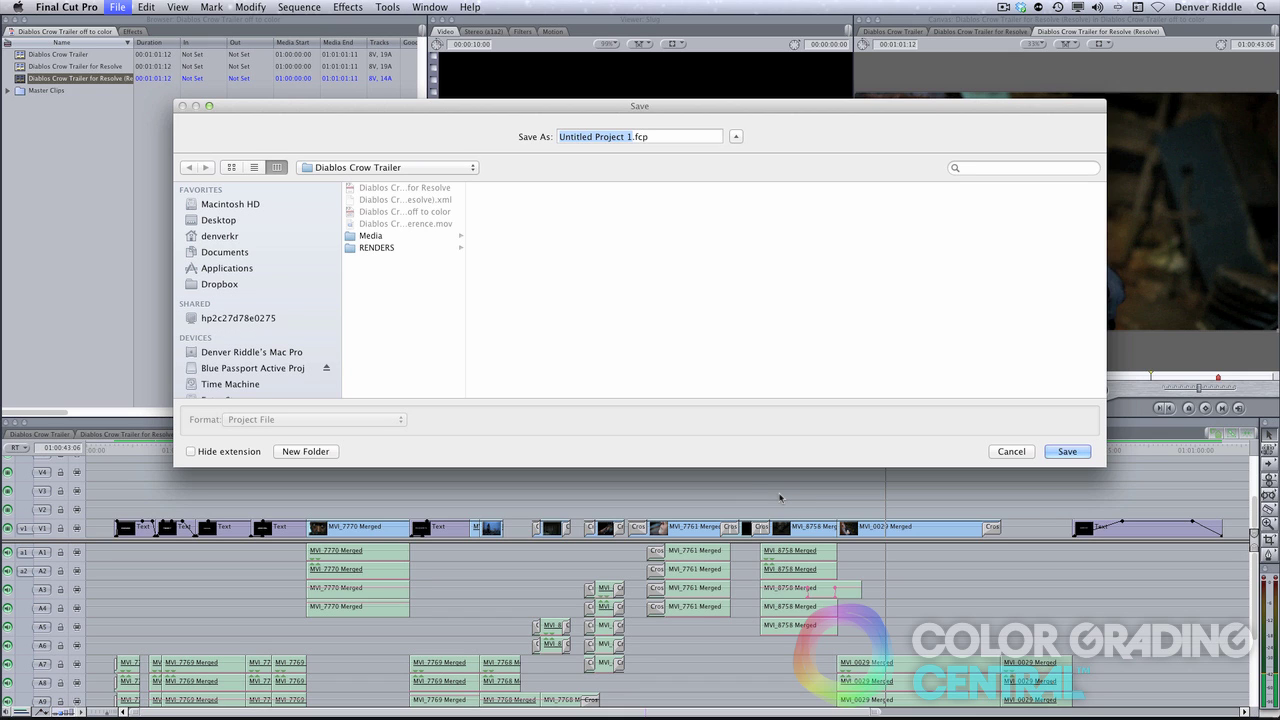
{"action": "type", "text": "Diab"}
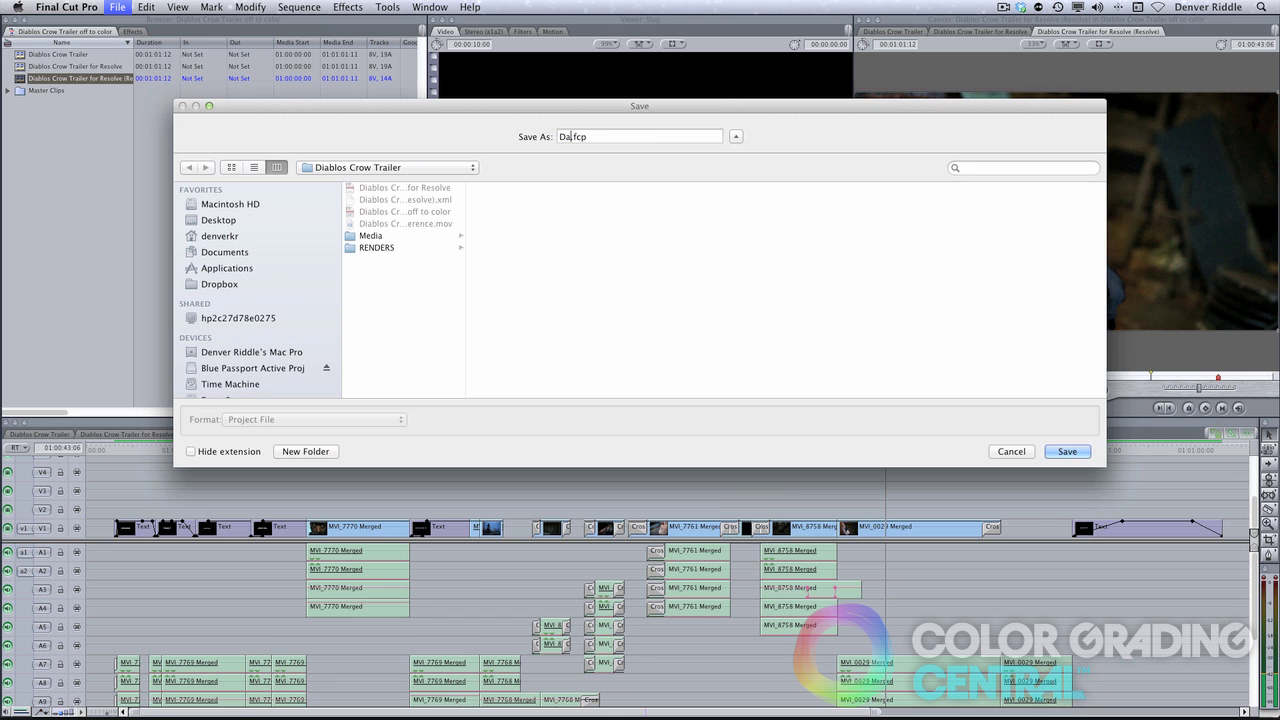
{"action": "type", "text": "los Trailer Graded"}
Step: Create a 'Diablos Trailer GRADED' folder and save the project into it to start copying
{"action": "left_click", "coordinate": [320, 451]}
{"action": "type", "text": "Diablos Trai"}
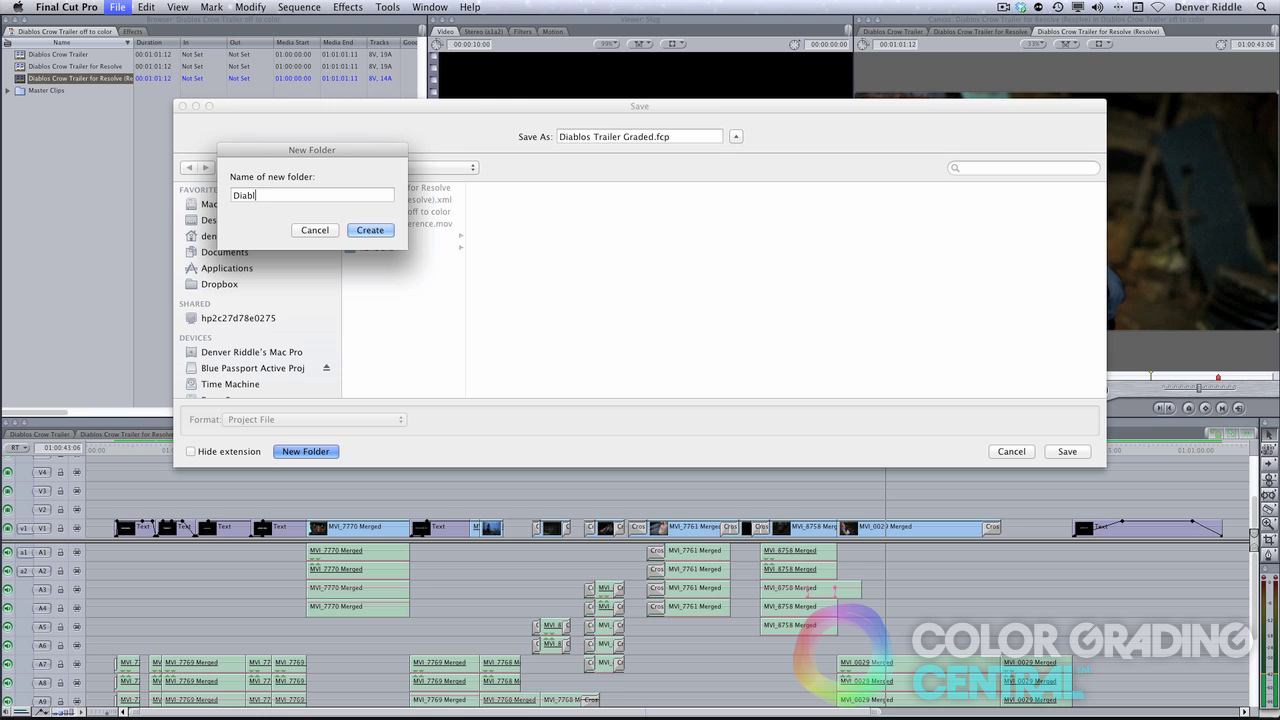
{"action": "type", "text": "ler GRADD"}
{"action": "key", "text": "BackSpace"}
{"action": "type", "text": "ED"}
{"action": "key", "text": "Return"}
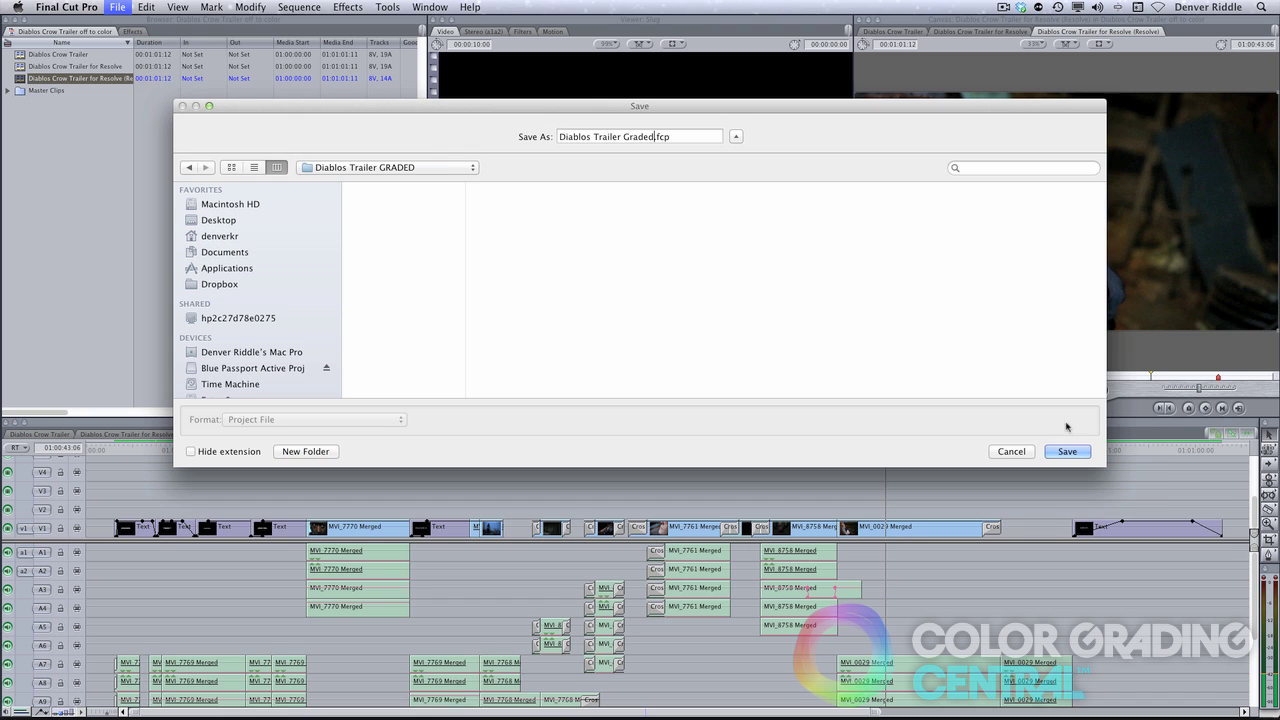
{"action": "left_click", "coordinate": [1067, 452]}
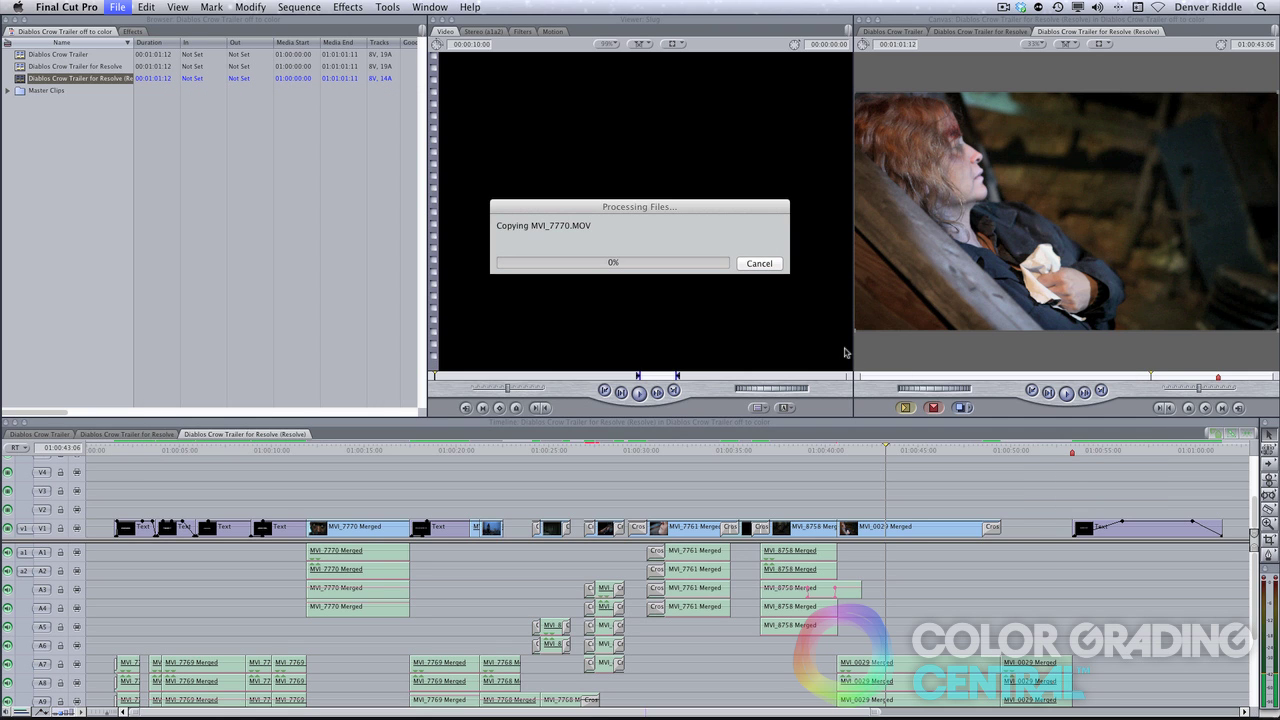